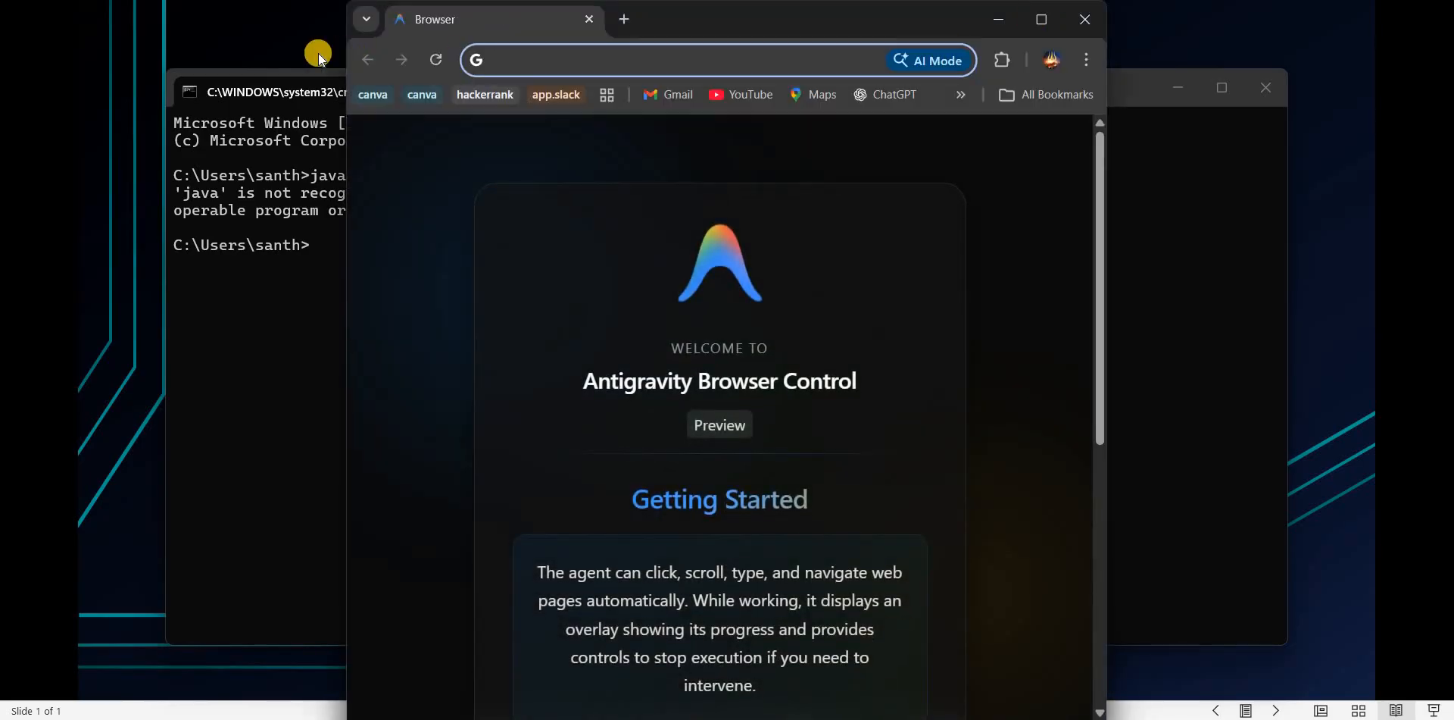
# - Search the web for "oracle java download" in the maximized browser window and open Oracle's Java Downloads page
pyautogui.click(1041, 20)
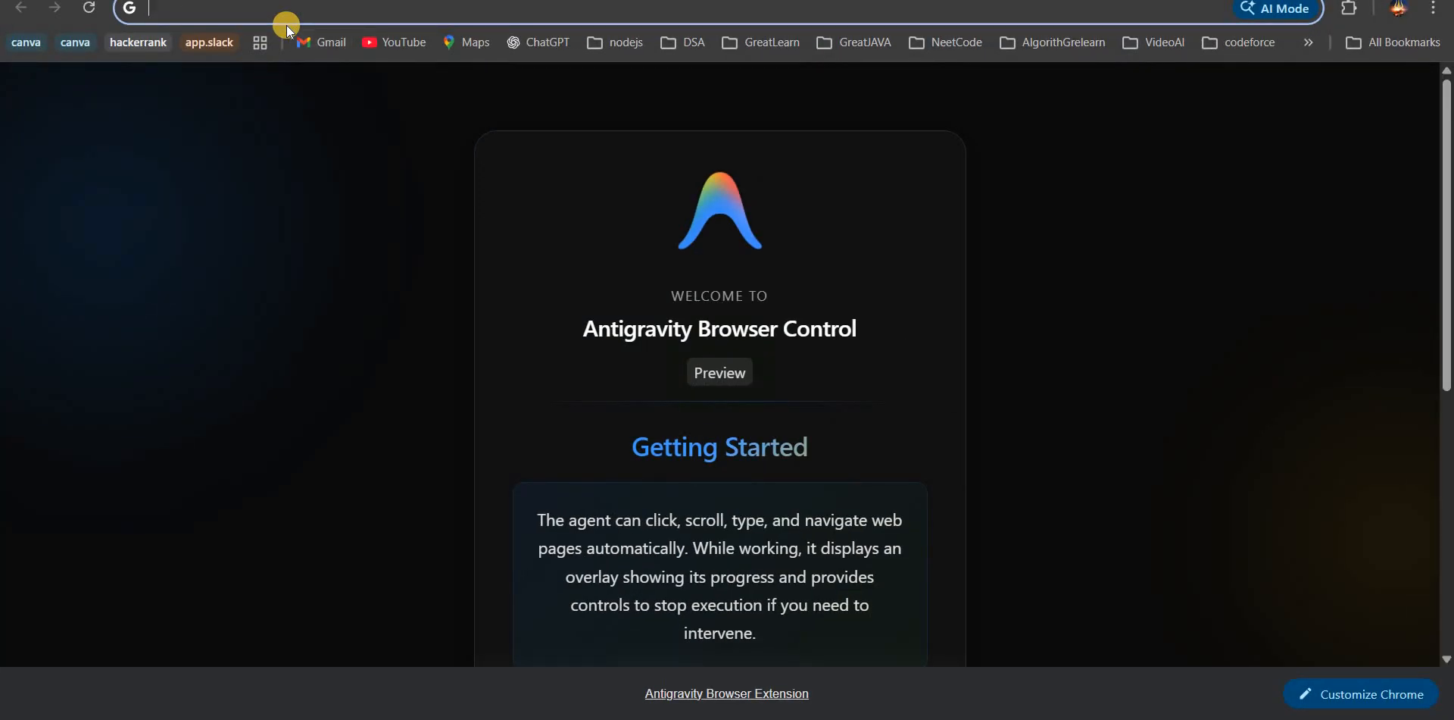
pyautogui.write('orace')
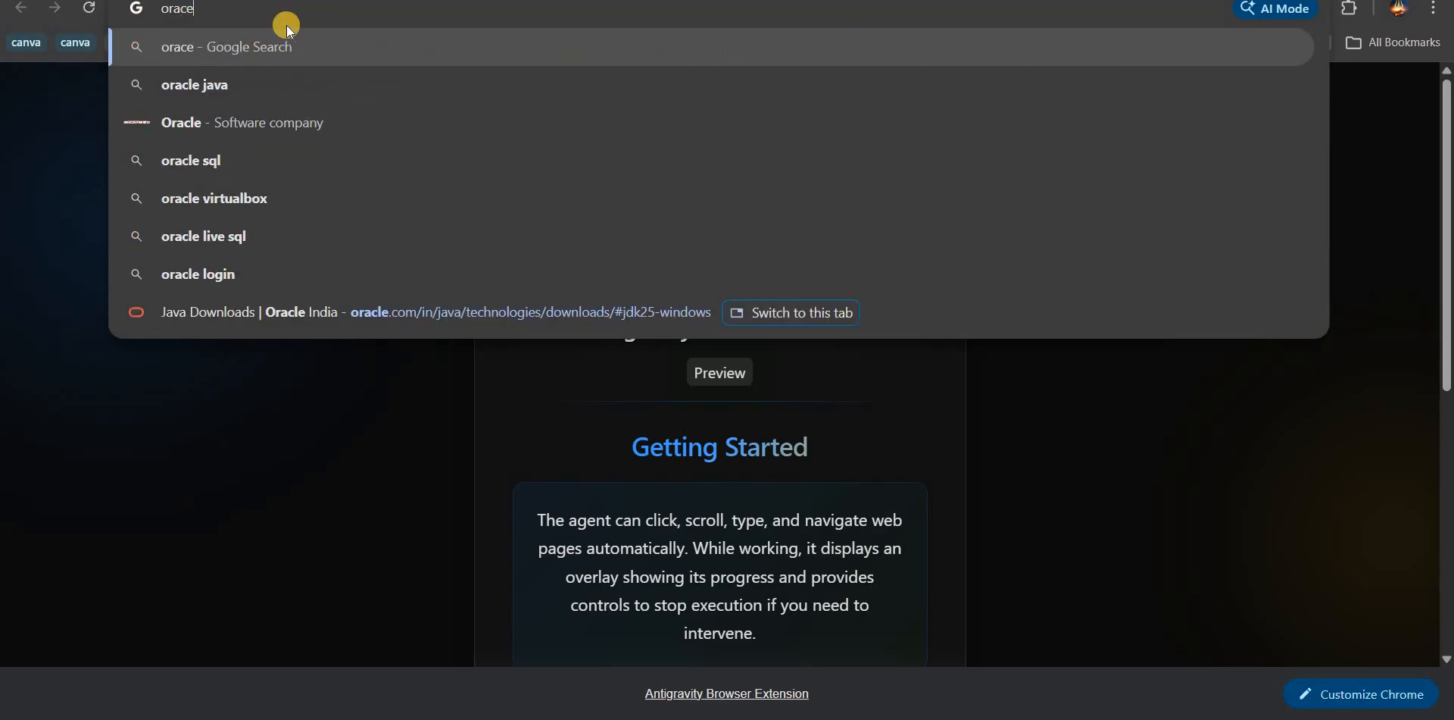
pyautogui.press('BackSpace')
pyautogui.press('BackSpace')
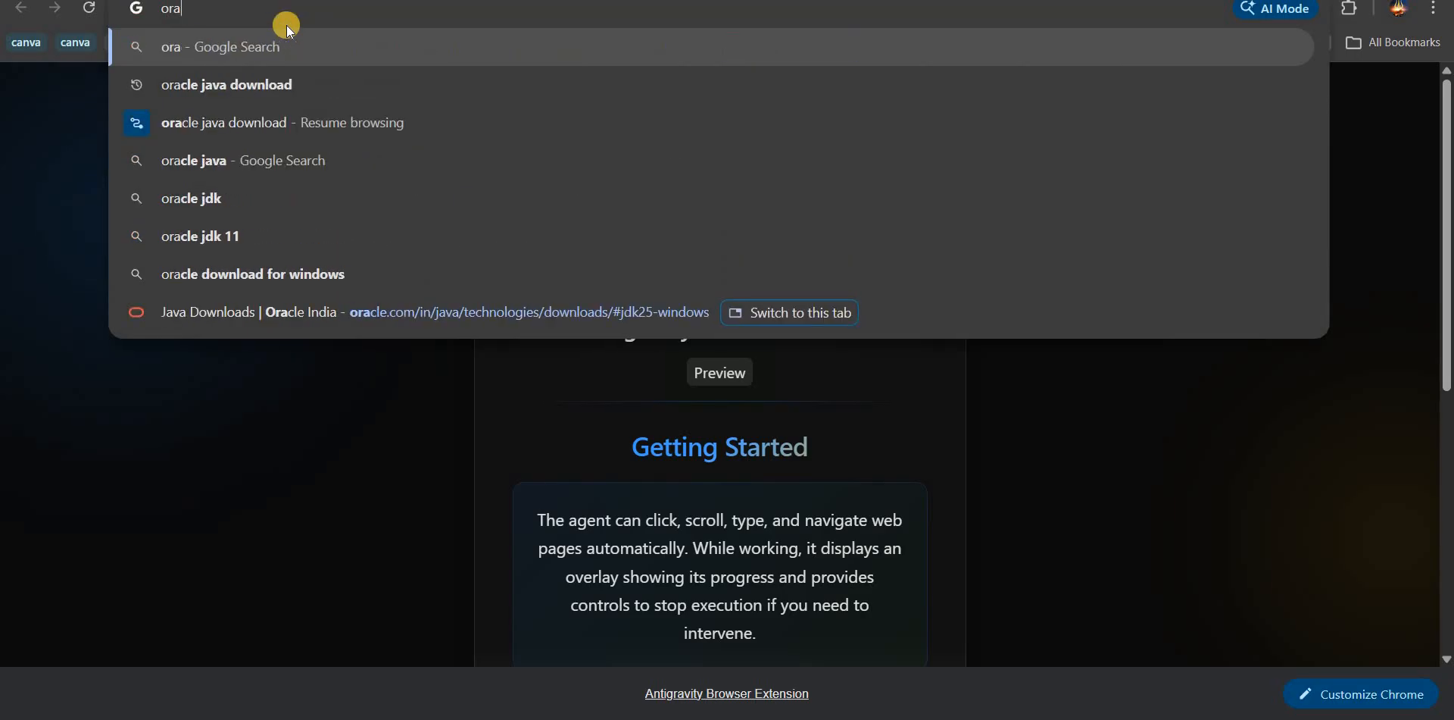
pyautogui.press('Down')
pyautogui.press('Return')
pyautogui.click(313, 267)
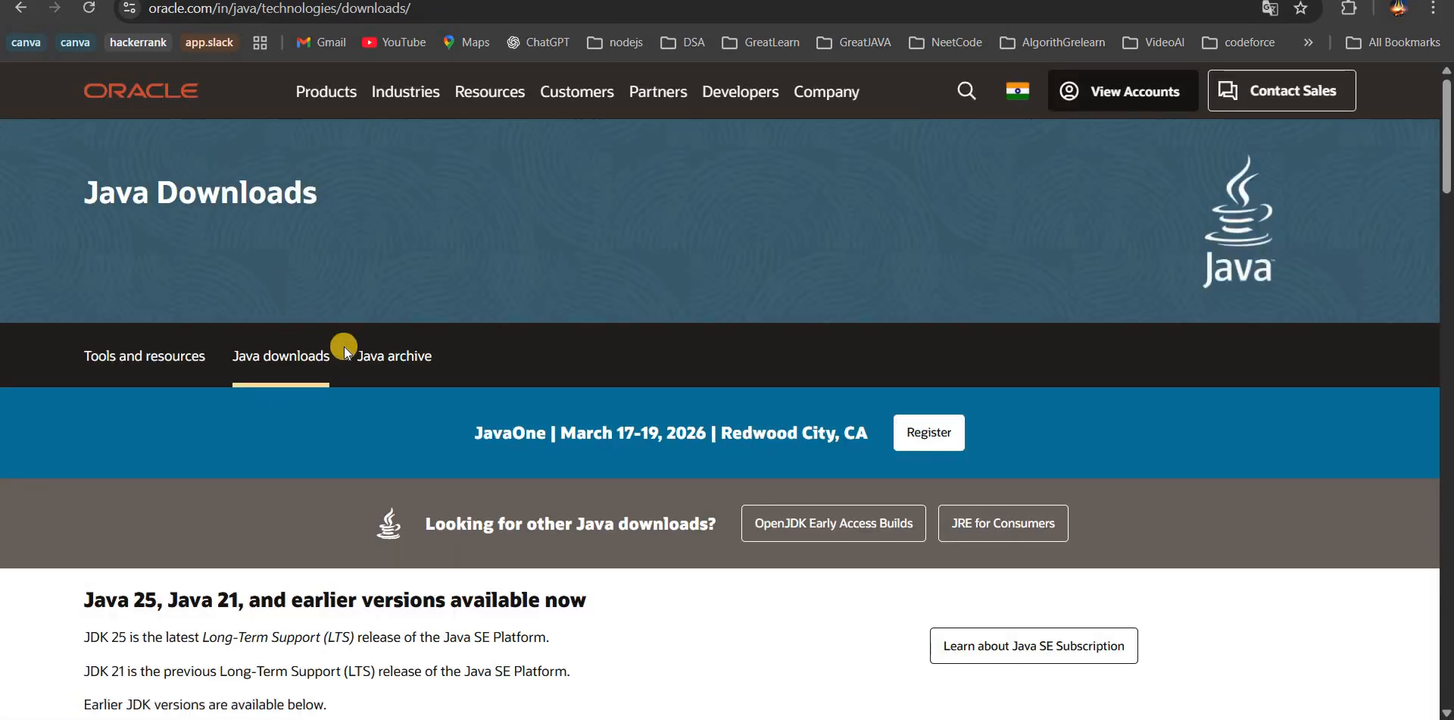
# - Download the Windows x64 Installer of JDK 25, jdk-25_windows-x64_bin.exe, from the Java Downloads page
pyautogui.scroll(-4, 349, 379)
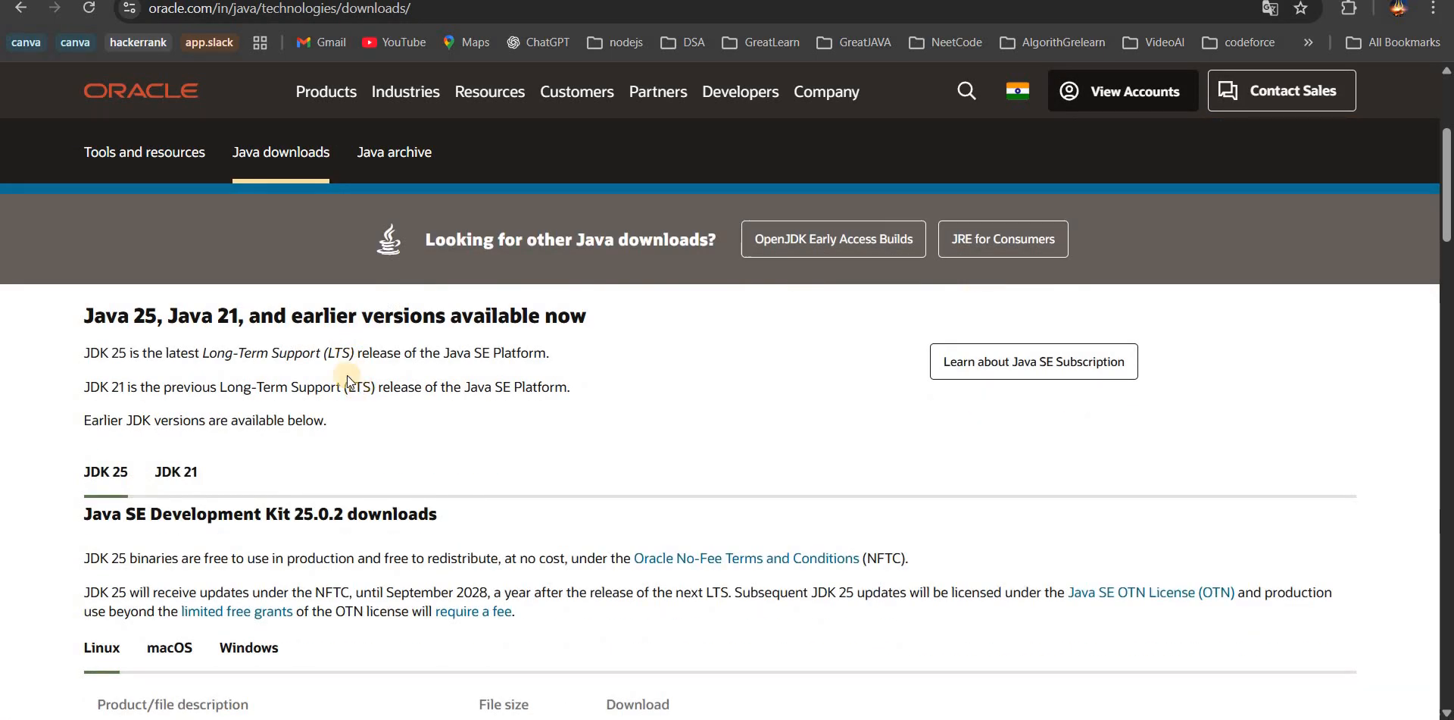
pyautogui.scroll(-3, 347, 375)
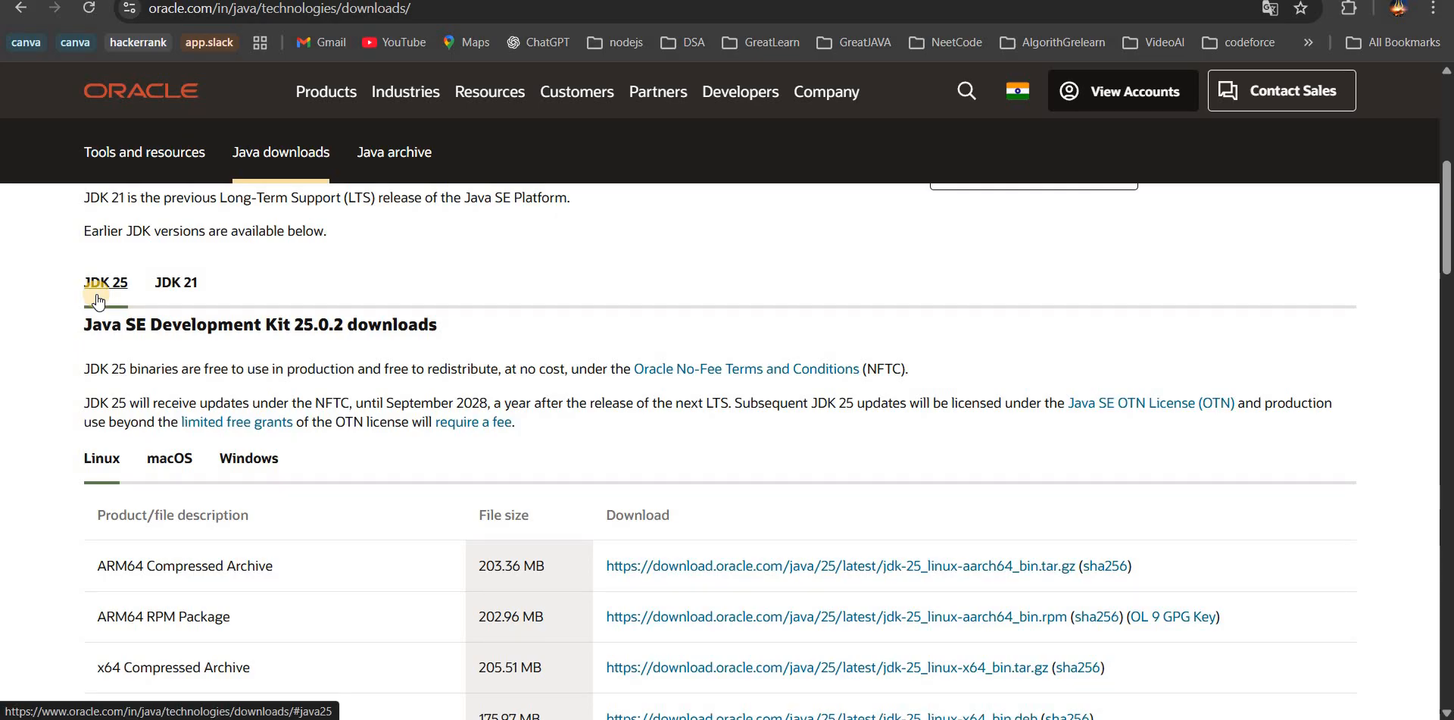
pyautogui.click(98, 300)
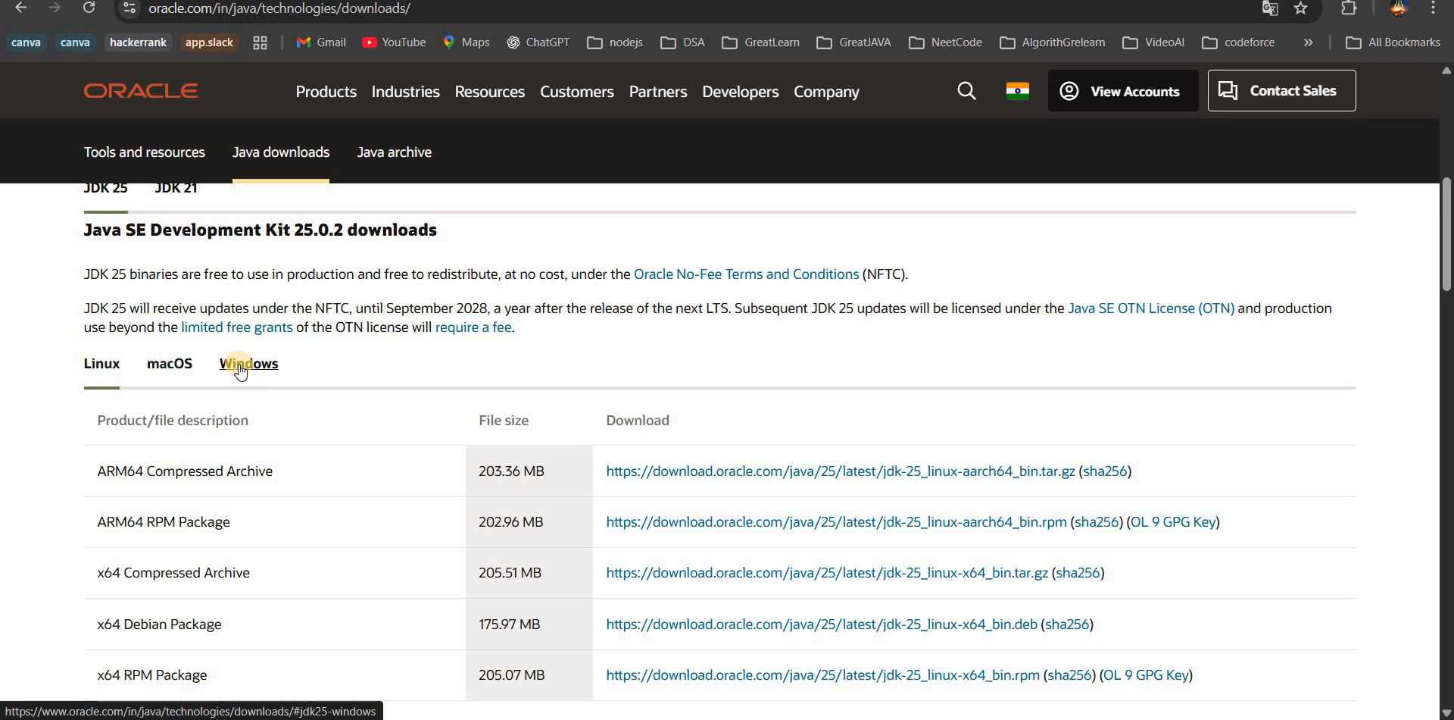
pyautogui.click(240, 368)
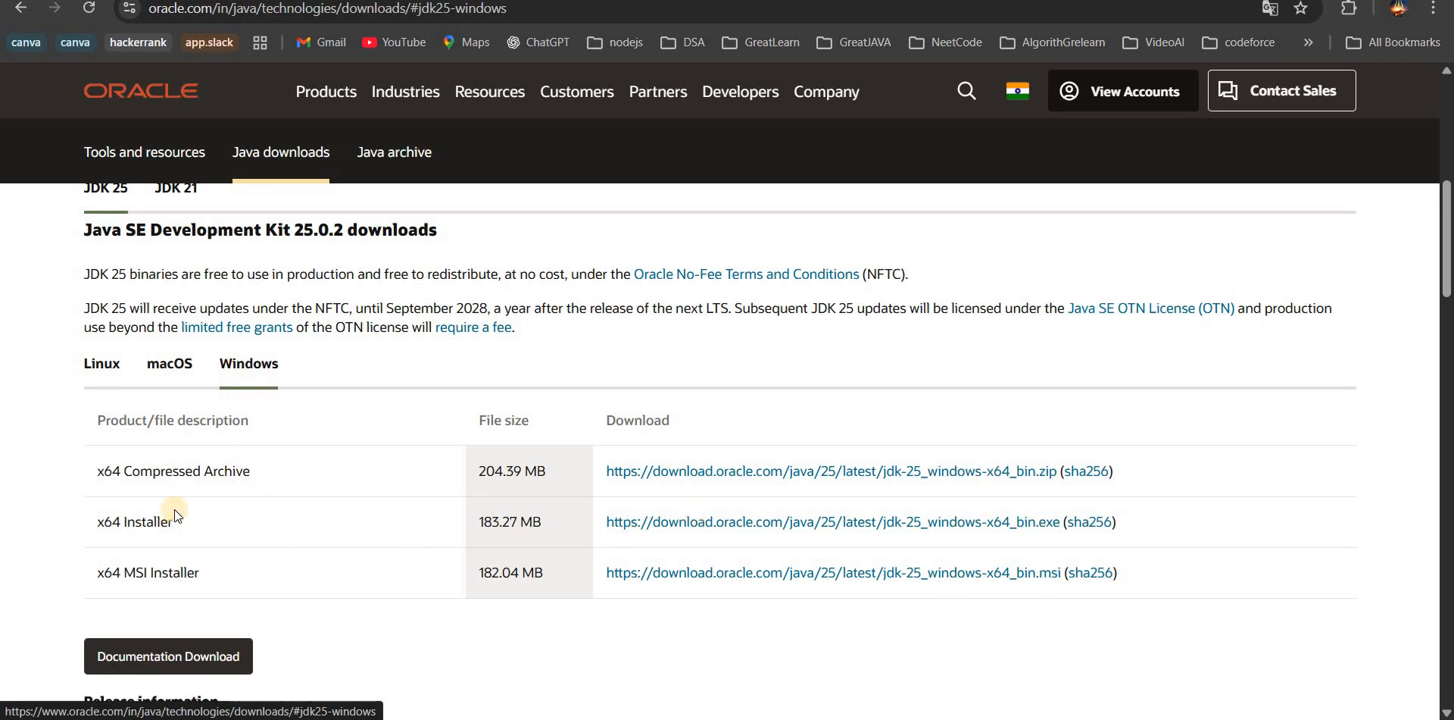
pyautogui.click(729, 522)
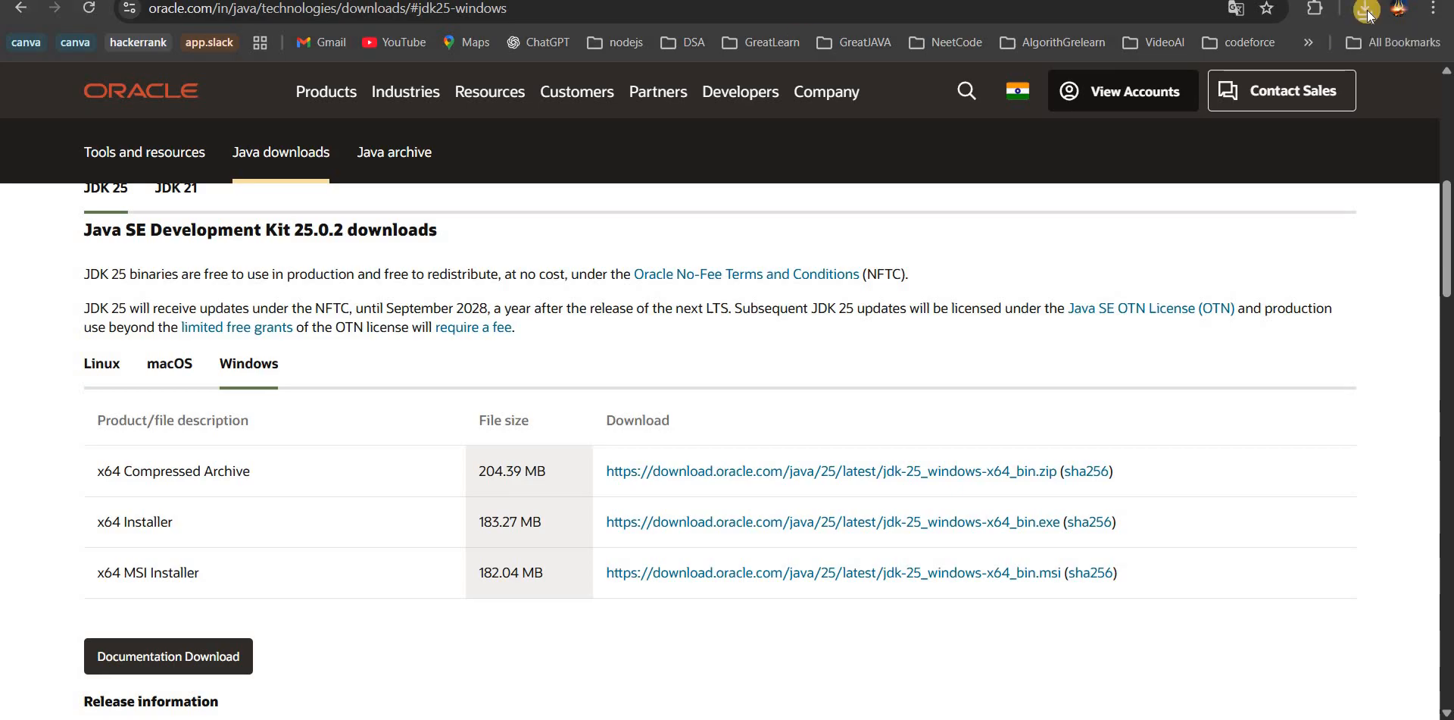
# - Run the downloaded JDK installer, install to C:\Program Files\Java\jdk-25.0.2\, and close the installation wizard
pyautogui.click(1367, 10)
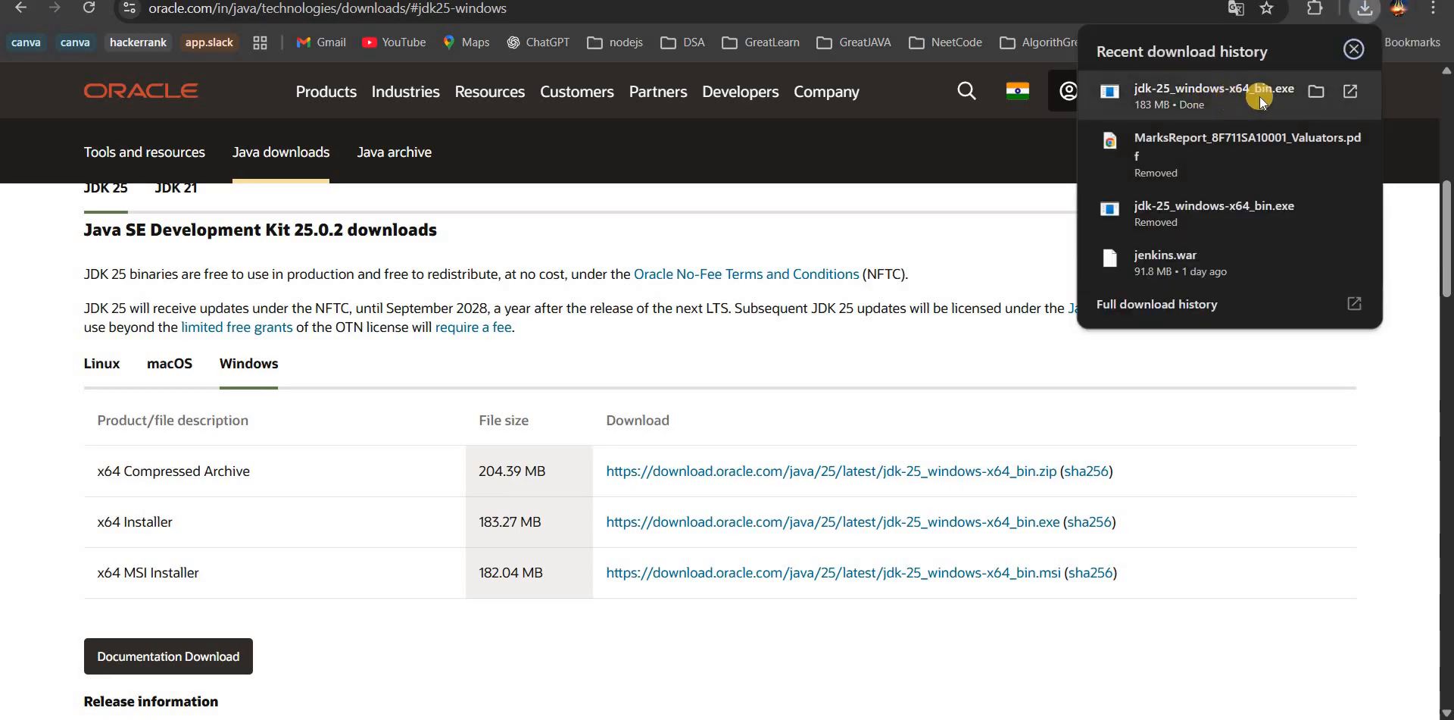
pyautogui.click(1313, 91)
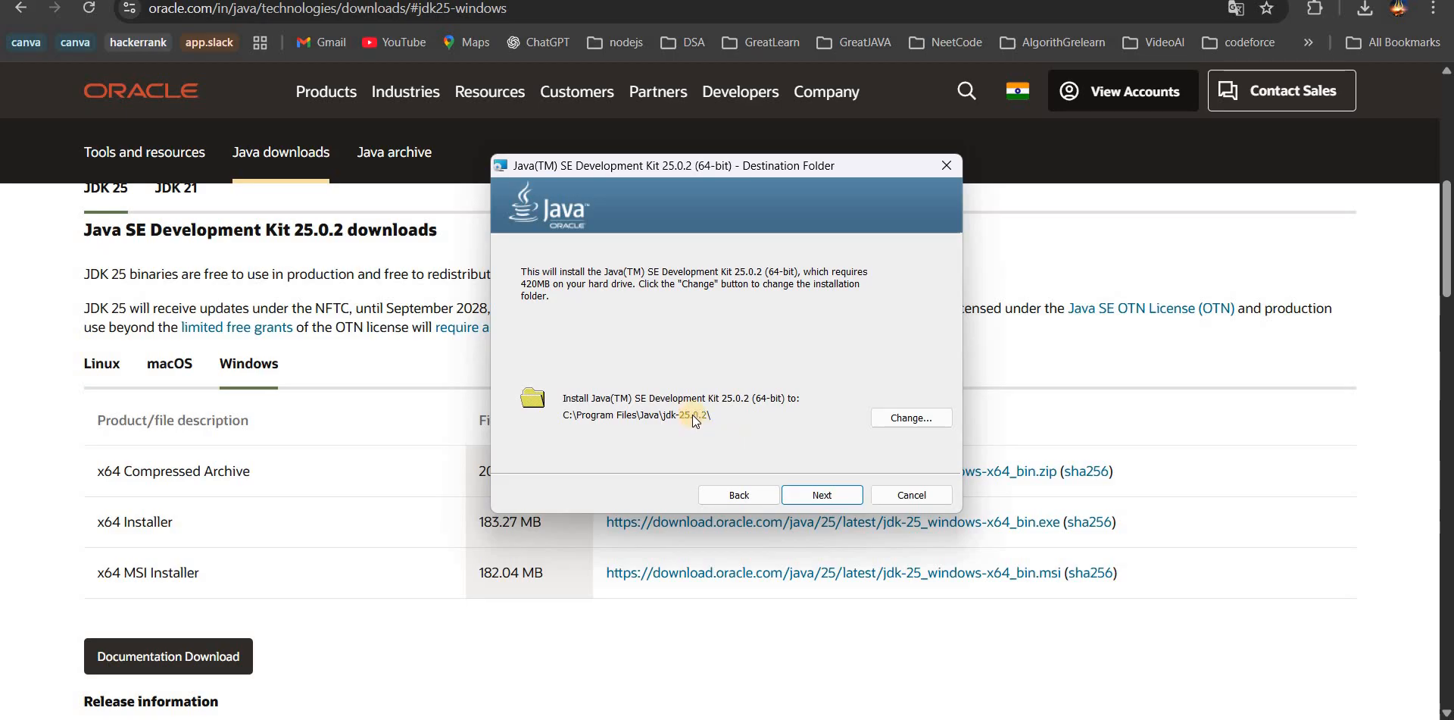
pyautogui.click(819, 496)
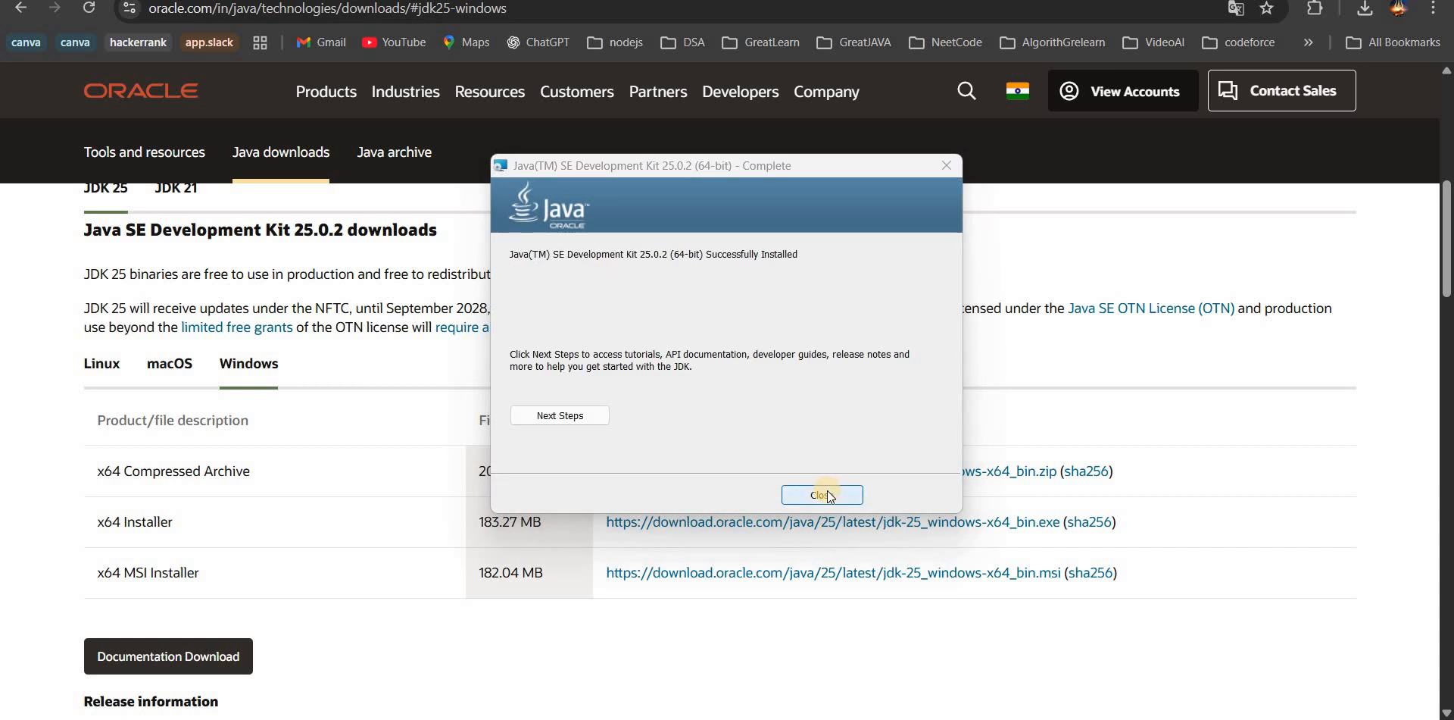
pyautogui.click(825, 494)
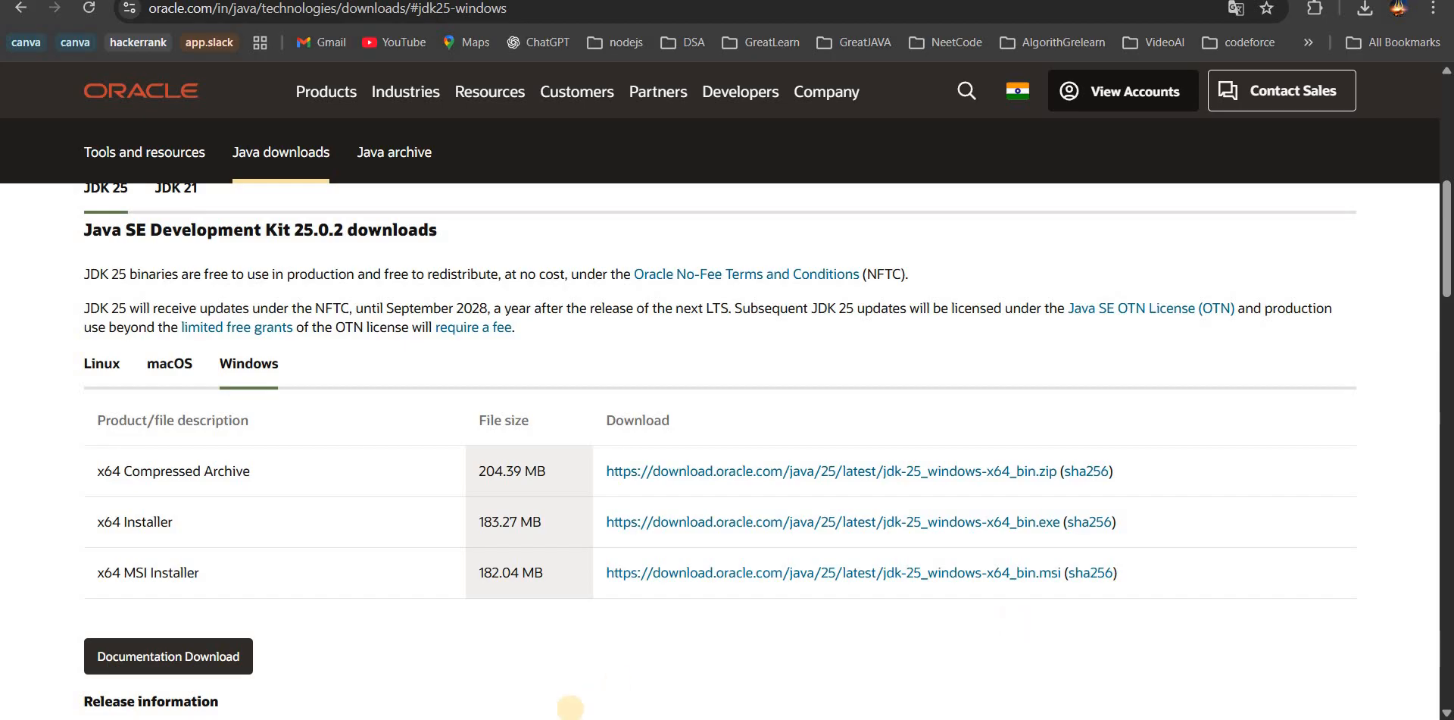
# - In File Explorer, open the bin folder of jdk-25.0.2 under C:\Program Files\Java and copy its full path
pyautogui.moveTo(540, 719)
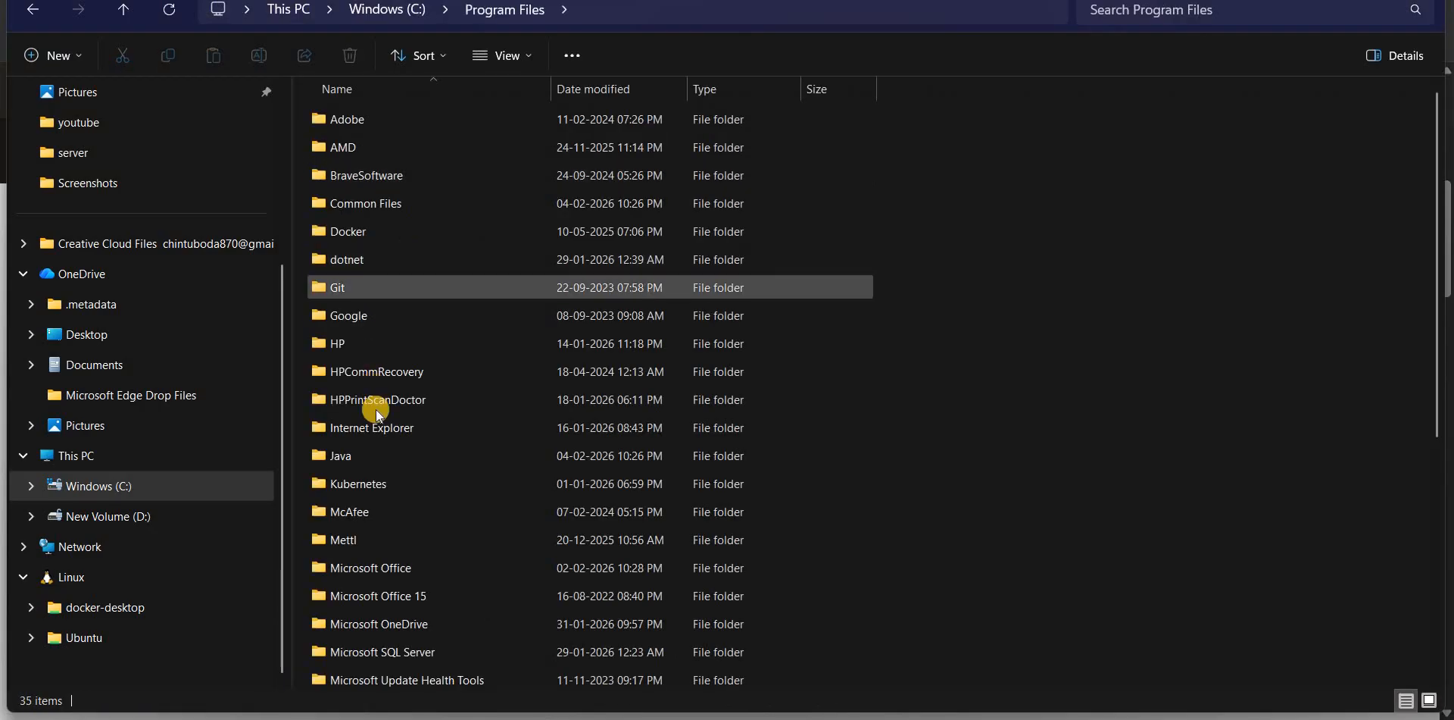
pyautogui.doubleClick(391, 456)
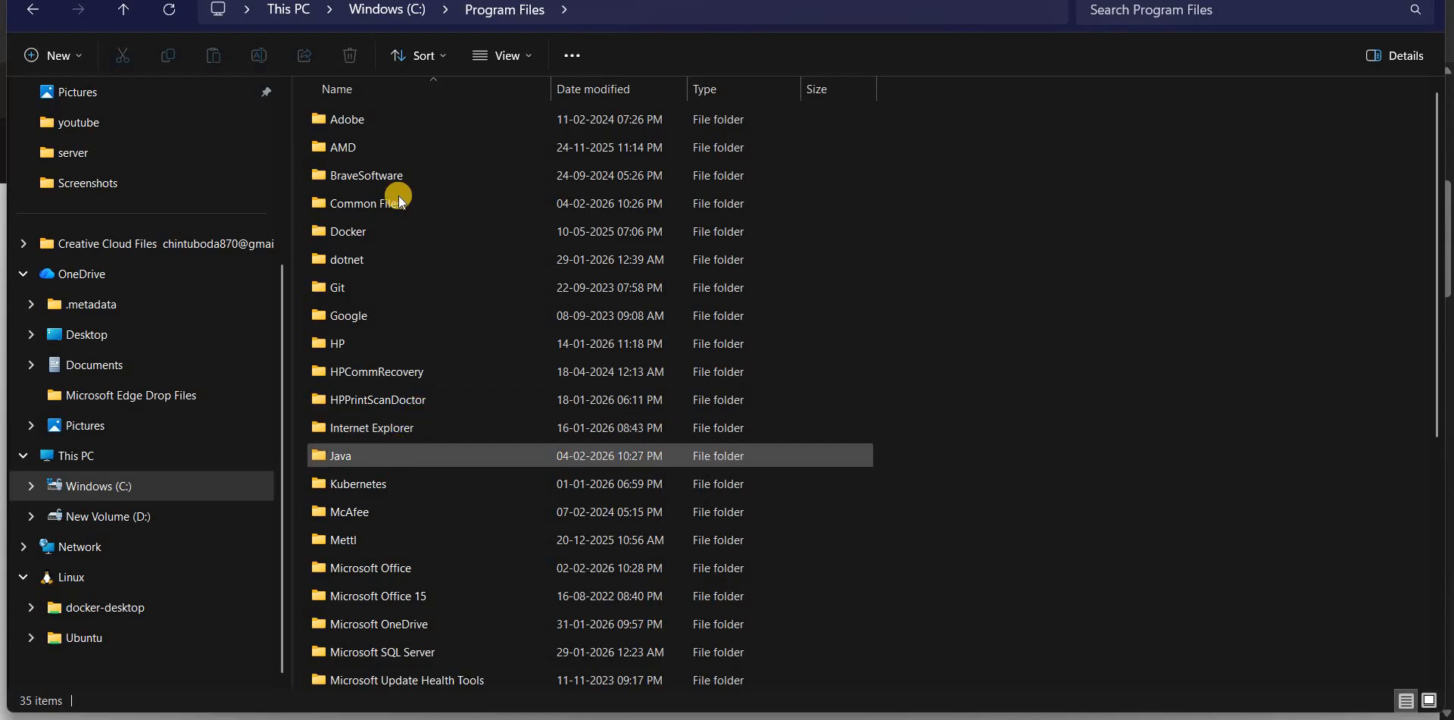
pyautogui.doubleClick(382, 129)
pyautogui.doubleClick(381, 129)
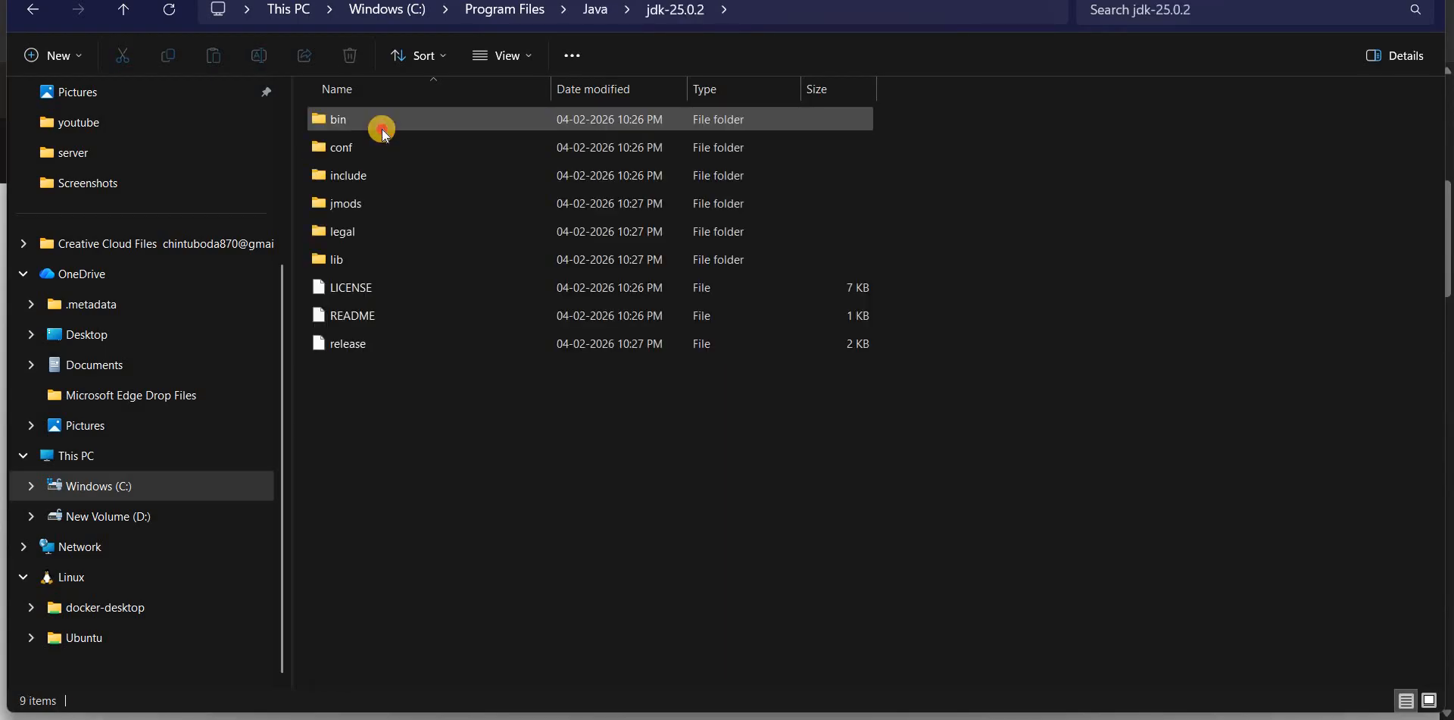
pyautogui.click(862, 12)
pyautogui.hotkey('ctrl', 'c')
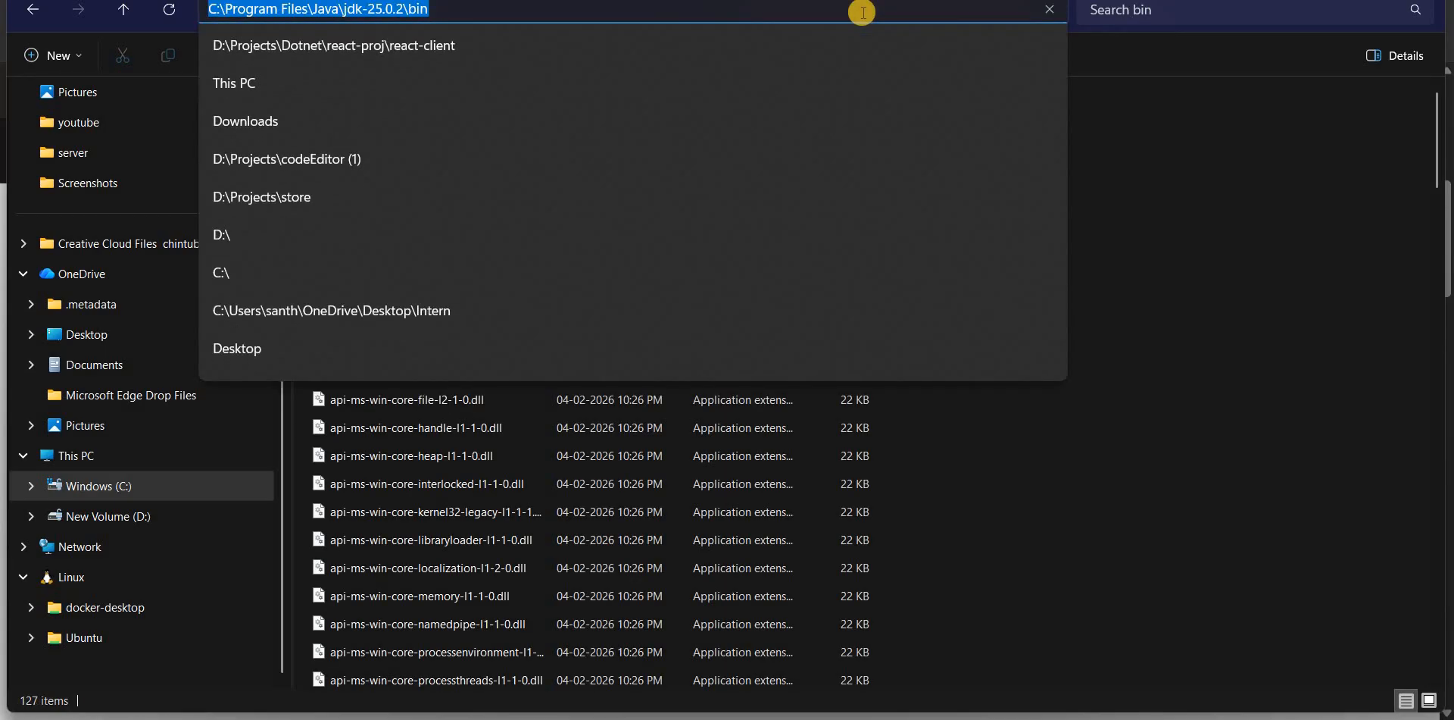
pyautogui.press('Escape')
# - Open the system environment variables and add C:\Program Files\Java\jdk-25.0.2\bin as a new entry in the system Path variable
pyautogui.press('super')
pyautogui.write('en')
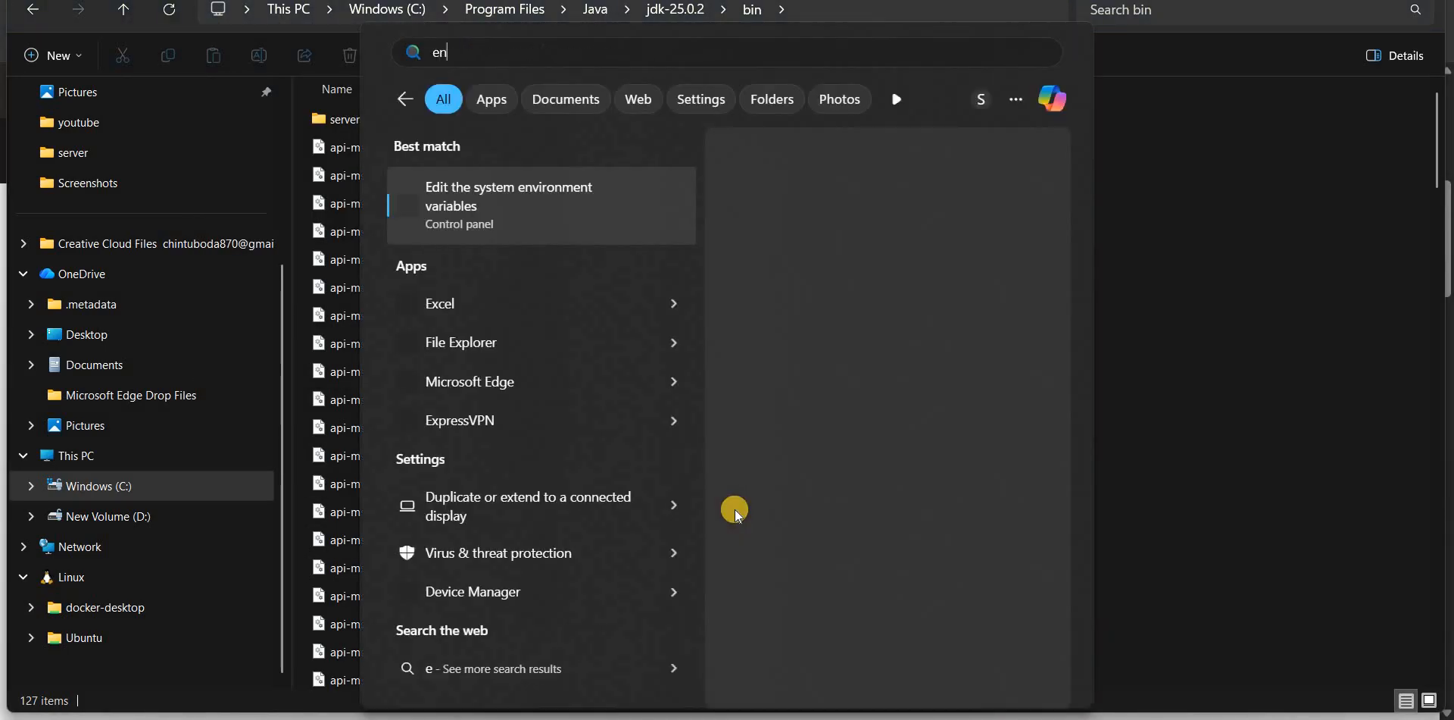
pyautogui.write('v')
pyautogui.press('Return')
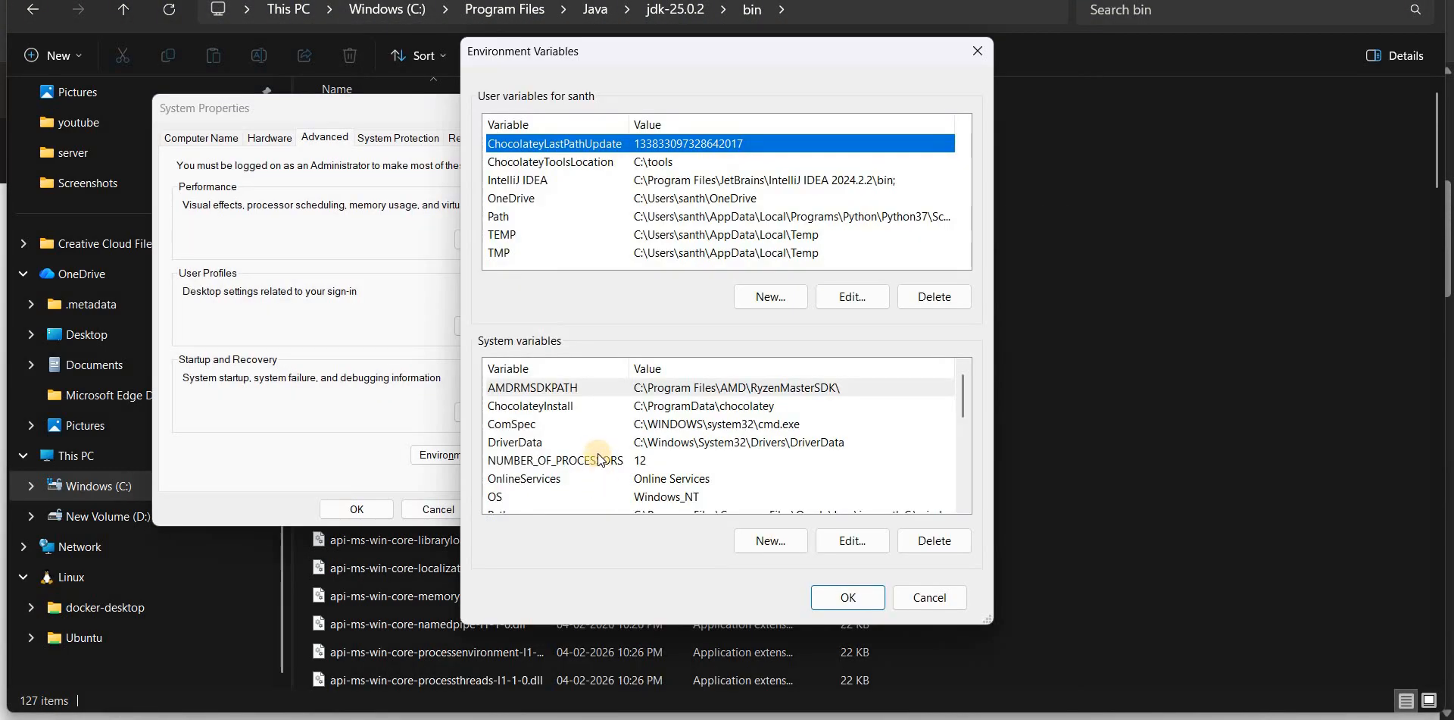
pyautogui.scroll(-2, 599, 454)
pyautogui.doubleClick(649, 407)
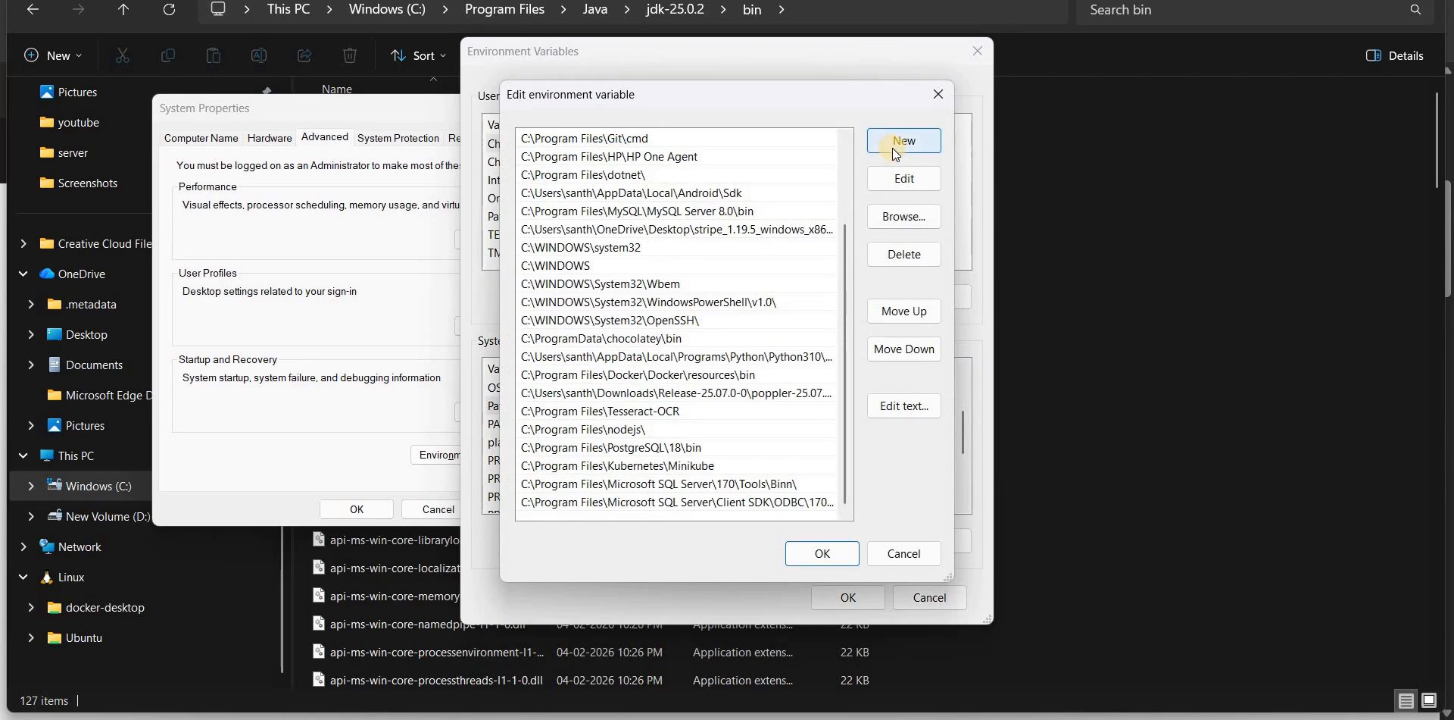
pyautogui.click(894, 143)
pyautogui.hotkey('ctrl', 'v')
pyautogui.click(830, 554)
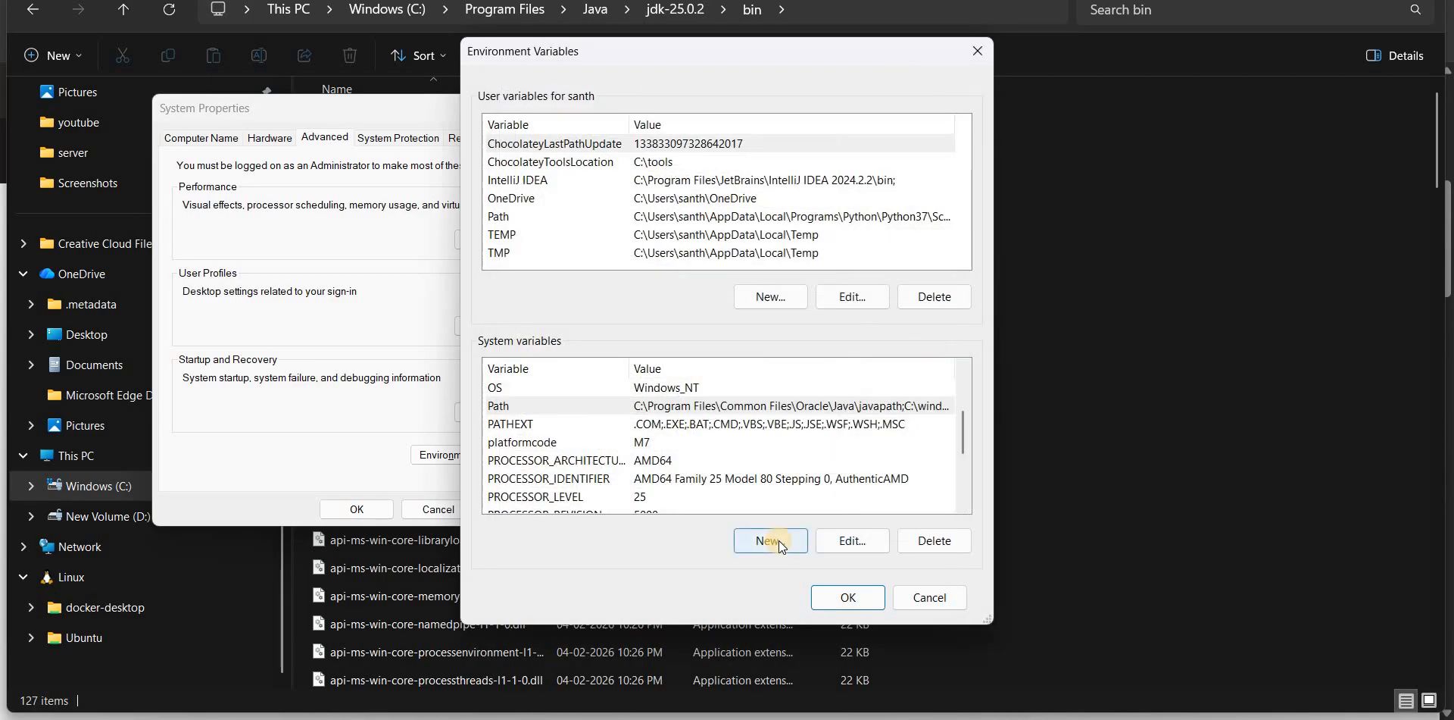
# - Create a system variable JAVA_HOME with the value C:\Program Files\Java\jdk-25.0.2 and confirm all the open dialogs
pyautogui.click(779, 540)
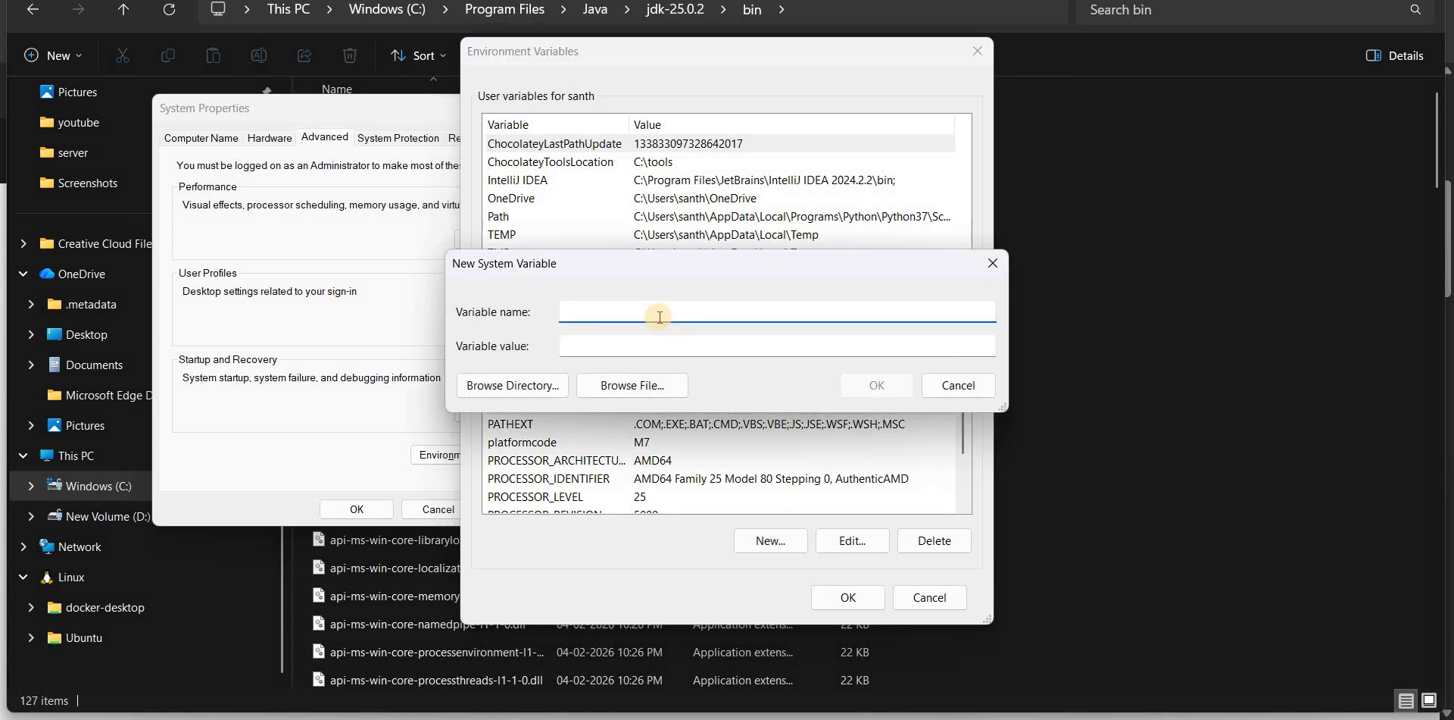
pyautogui.write('JAVA_HOME')
pyautogui.click(672, 346)
pyautogui.hotkey('ctrl', 'v')
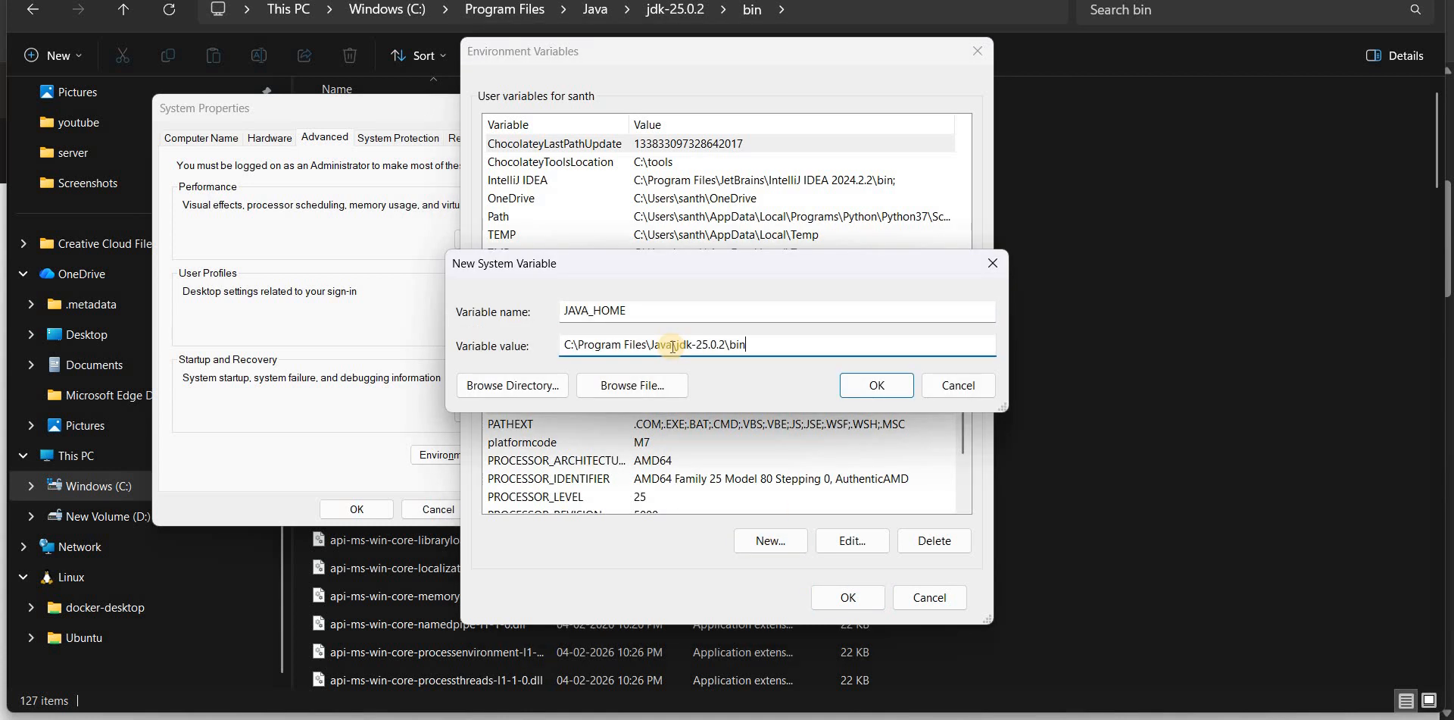
pyautogui.press('BackSpace')
pyautogui.press('BackSpace')
pyautogui.press('BackSpace')
pyautogui.press('BackSpace')
pyautogui.click(876, 385)
pyautogui.click(849, 597)
pyautogui.click(359, 509)
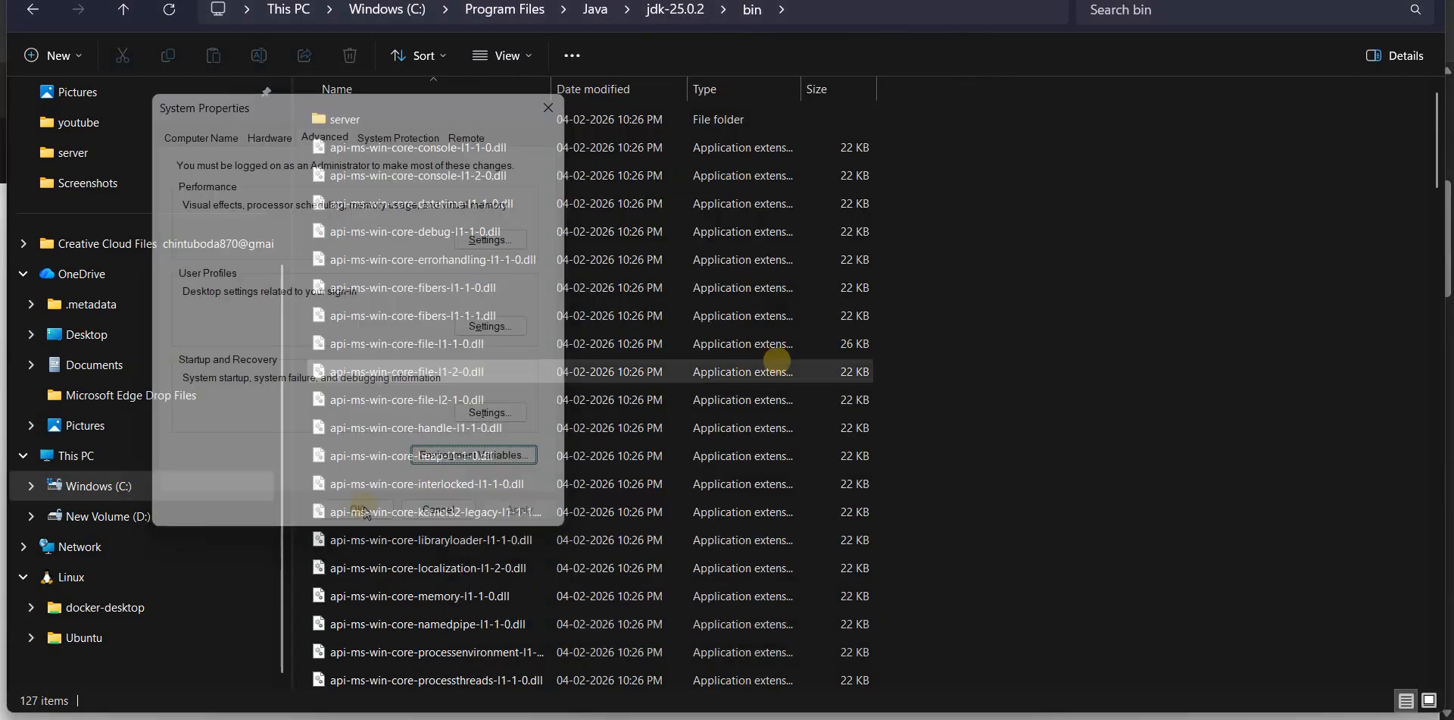
# - Check the Java installation by running java --version in a new Command Prompt, and close the prompt and the File Explorer window
pyautogui.press('super+r')
pyautogui.press('Return')
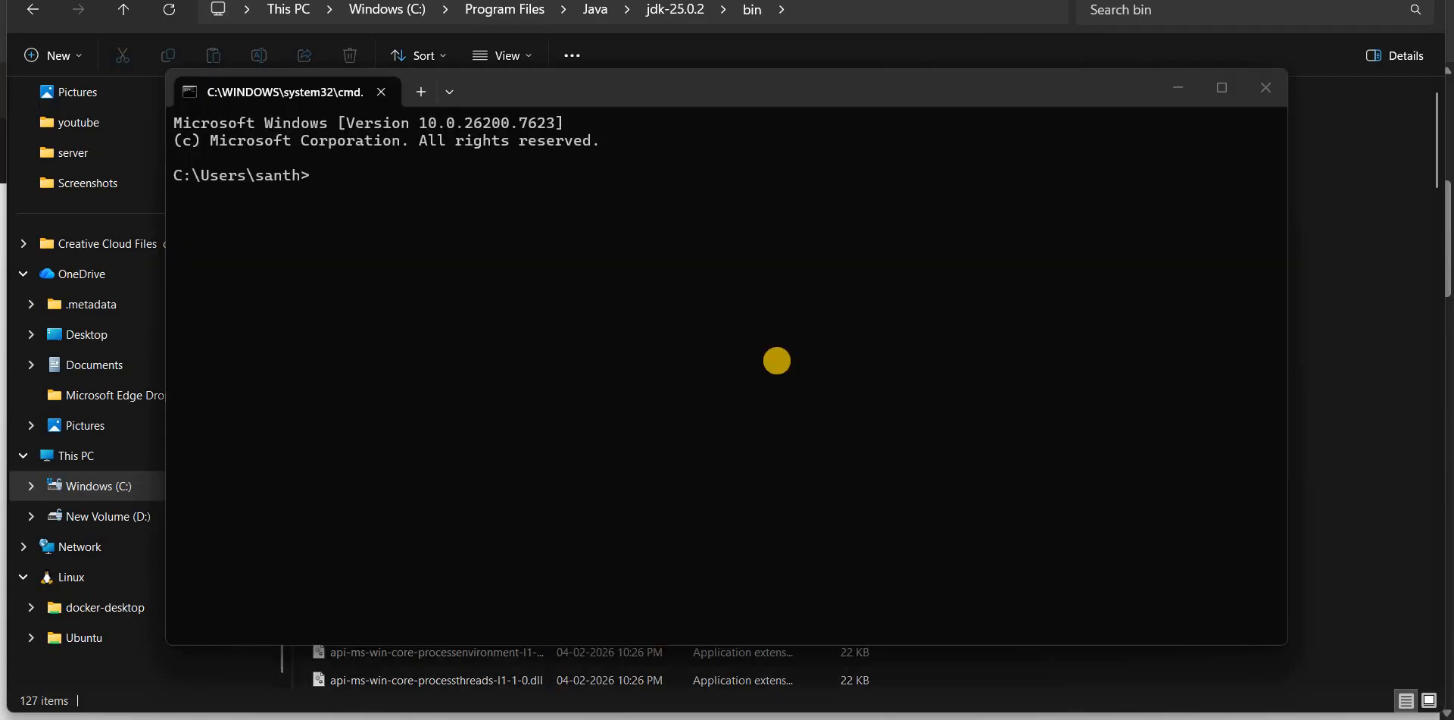
pyautogui.write('java --version')
pyautogui.press('Return')
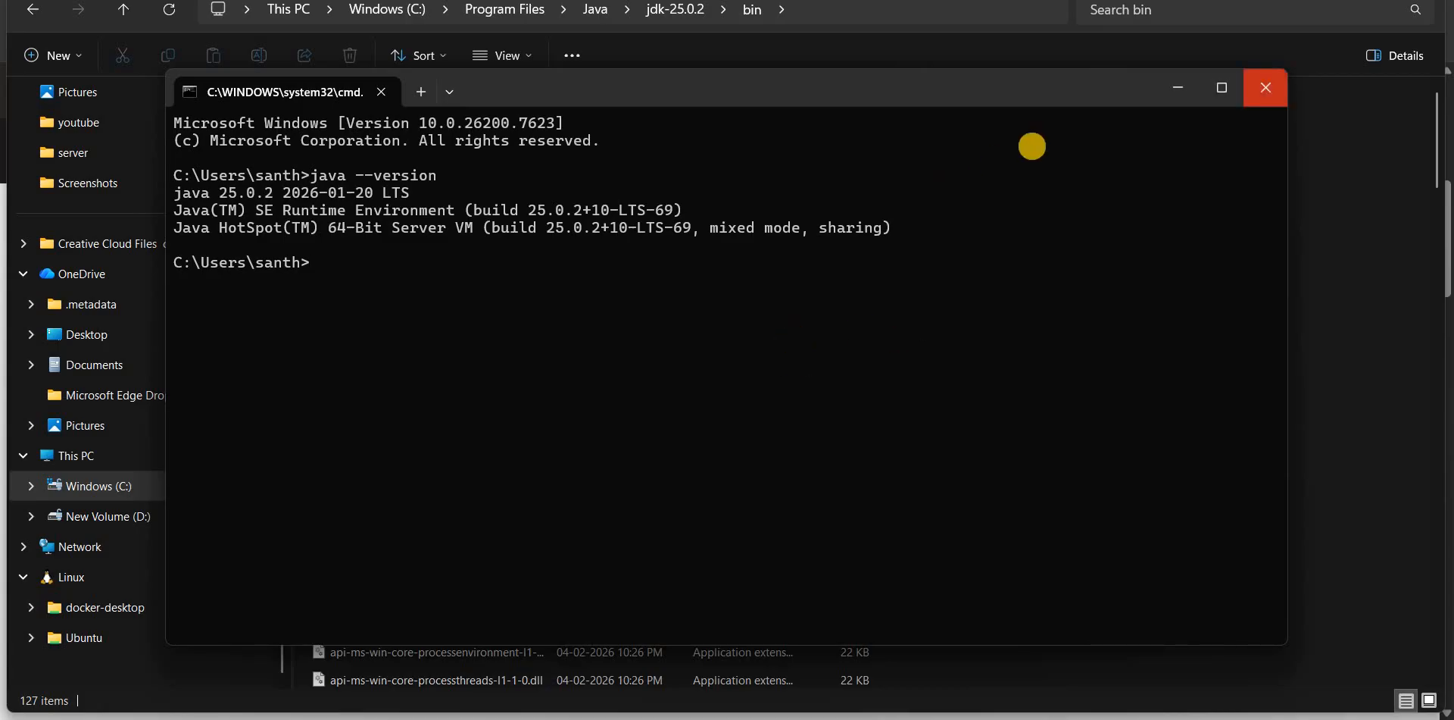
pyautogui.click(1266, 87)
pyautogui.hotkey('alt', 'F4')
# - Search the web for "maven download for windows" in a new browser tab and open the Apache Maven download page
pyautogui.hotkey('ctrl', 't')
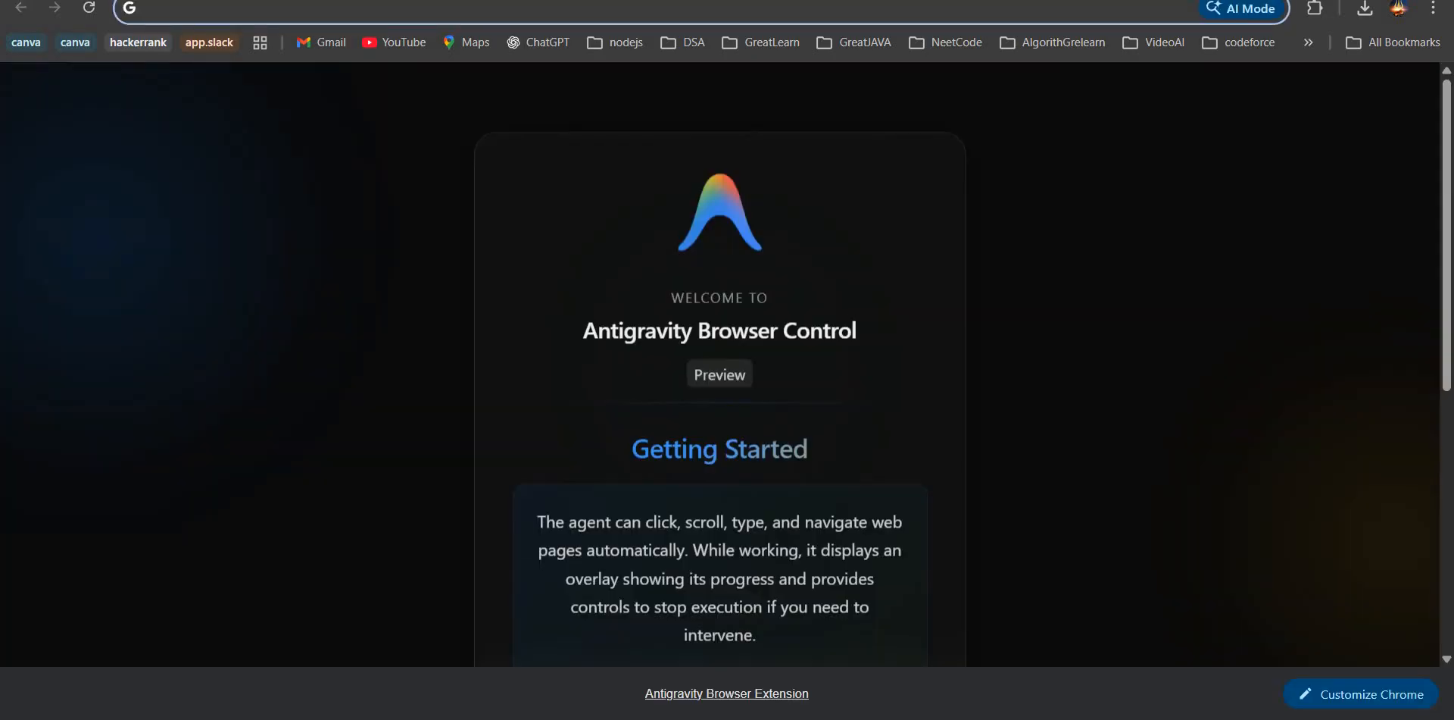
pyautogui.write('maven')
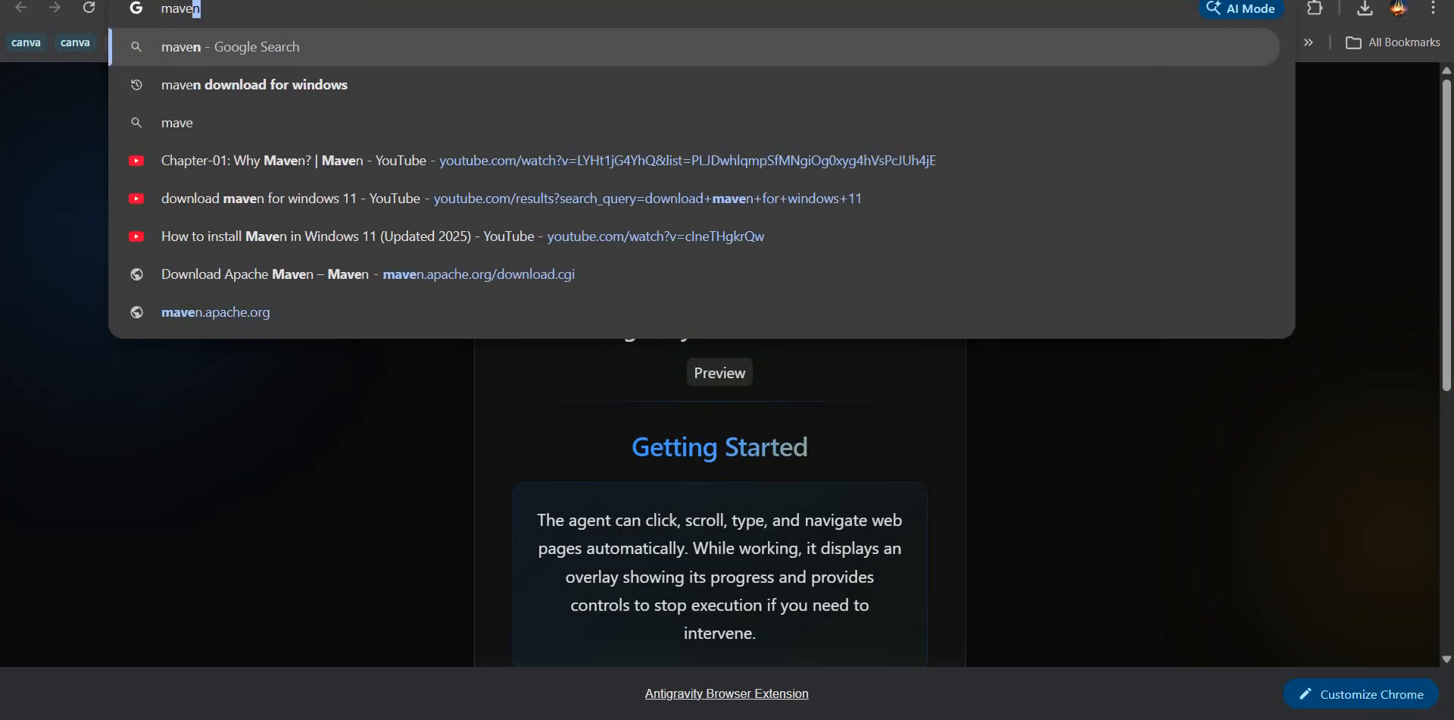
pyautogui.press('Down')
pyautogui.press('Return')
pyautogui.click(345, 279)
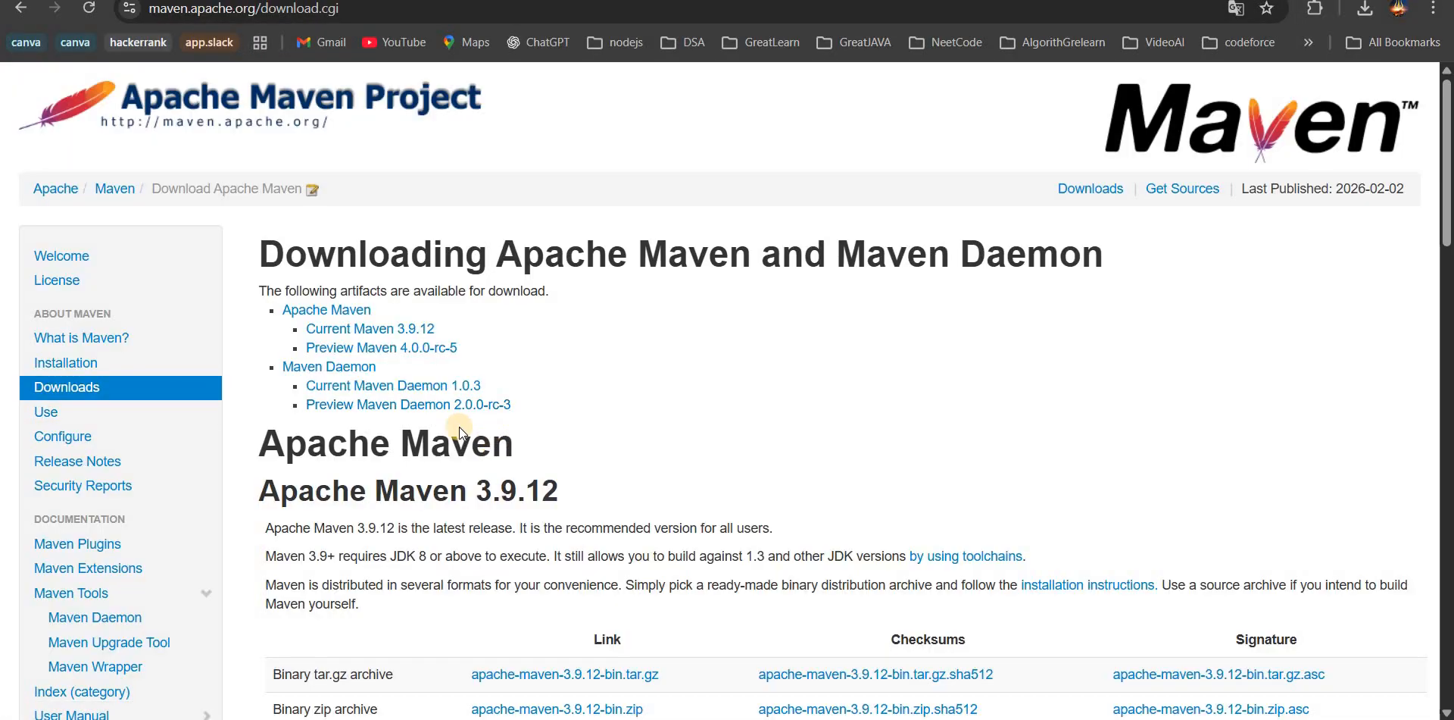
# - Download the Maven binary archive apache-maven-3.9.12-bin.zip and show it in the Downloads folder
pyautogui.scroll(-3, 548, 434)
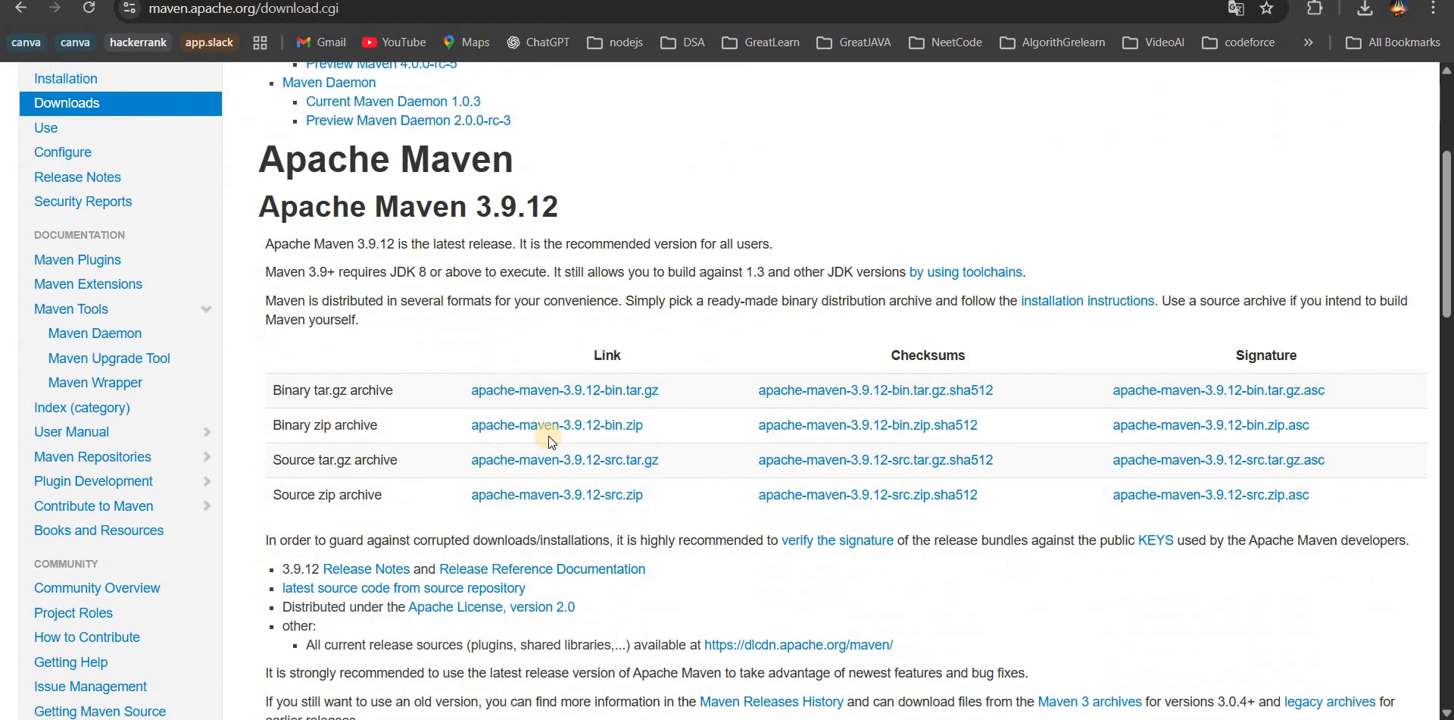
pyautogui.click(609, 434)
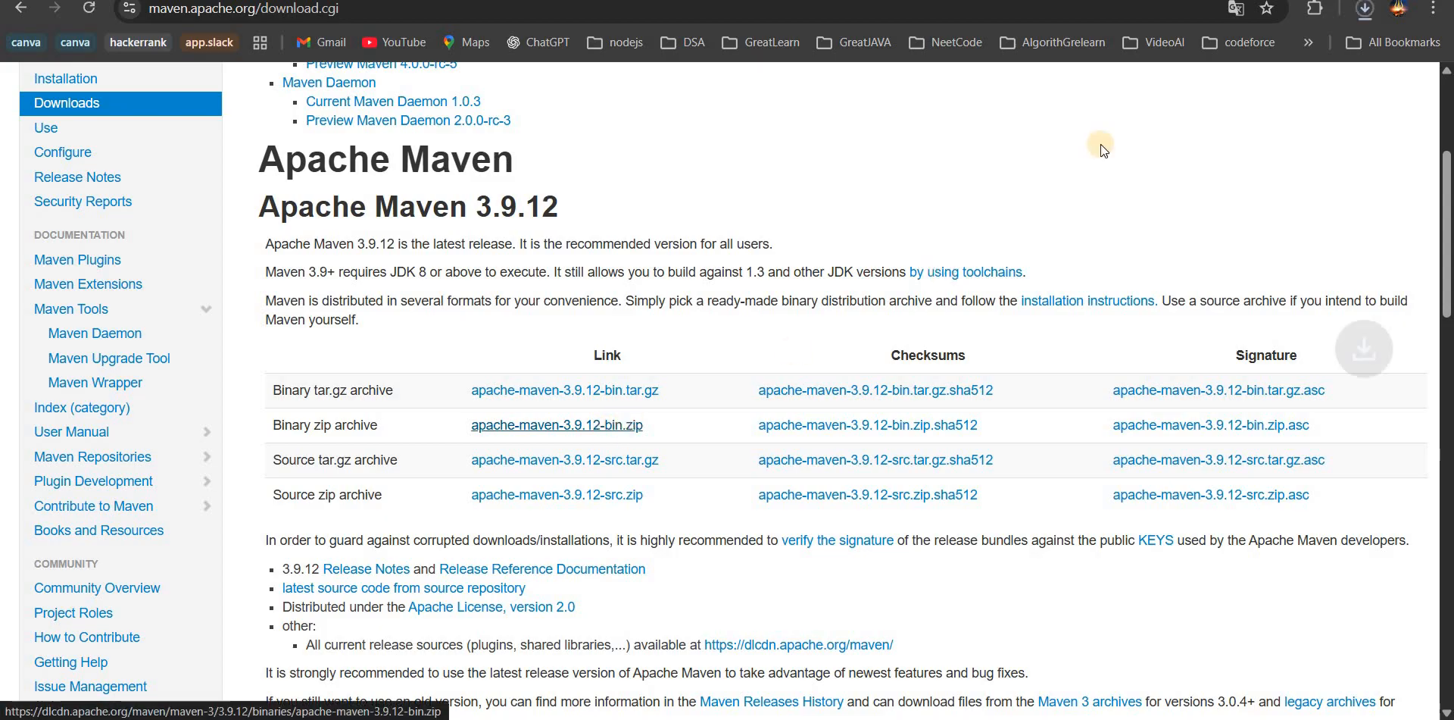
pyautogui.click(1364, 11)
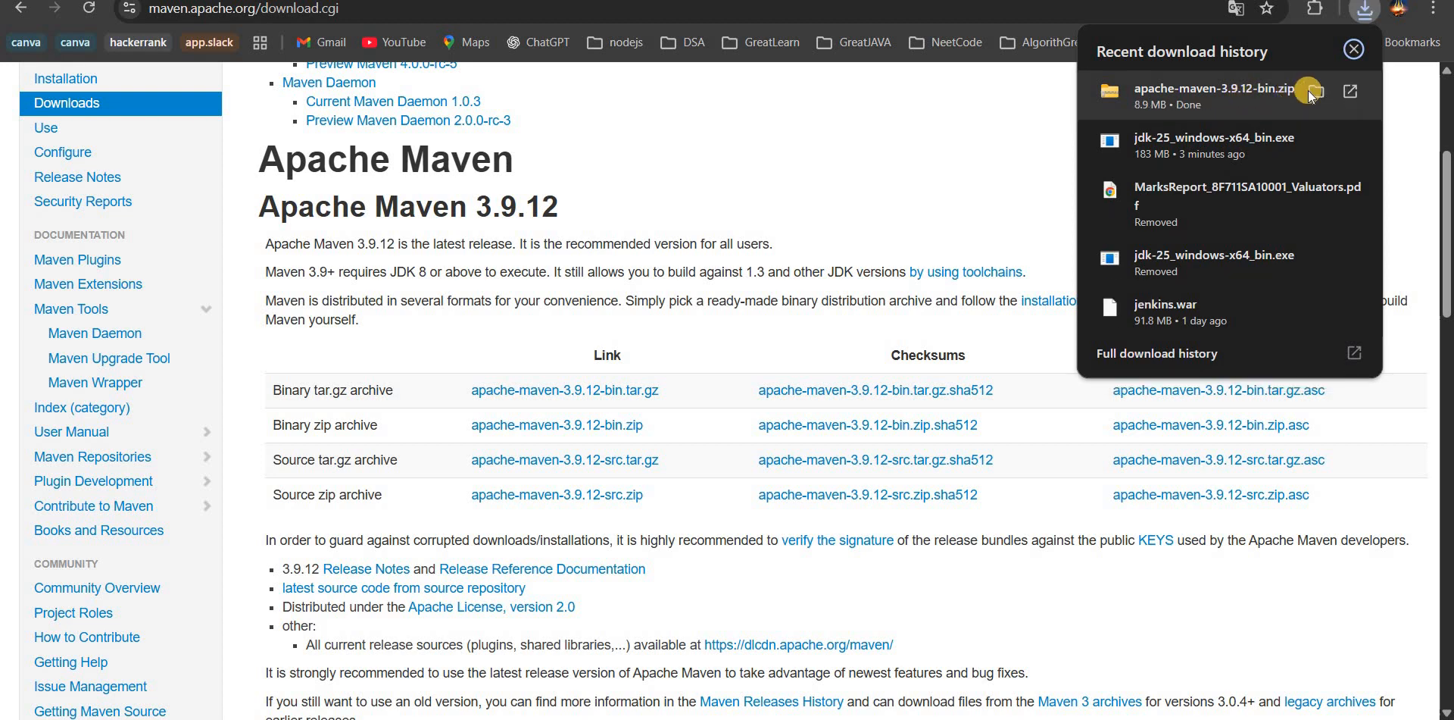
pyautogui.click(1309, 91)
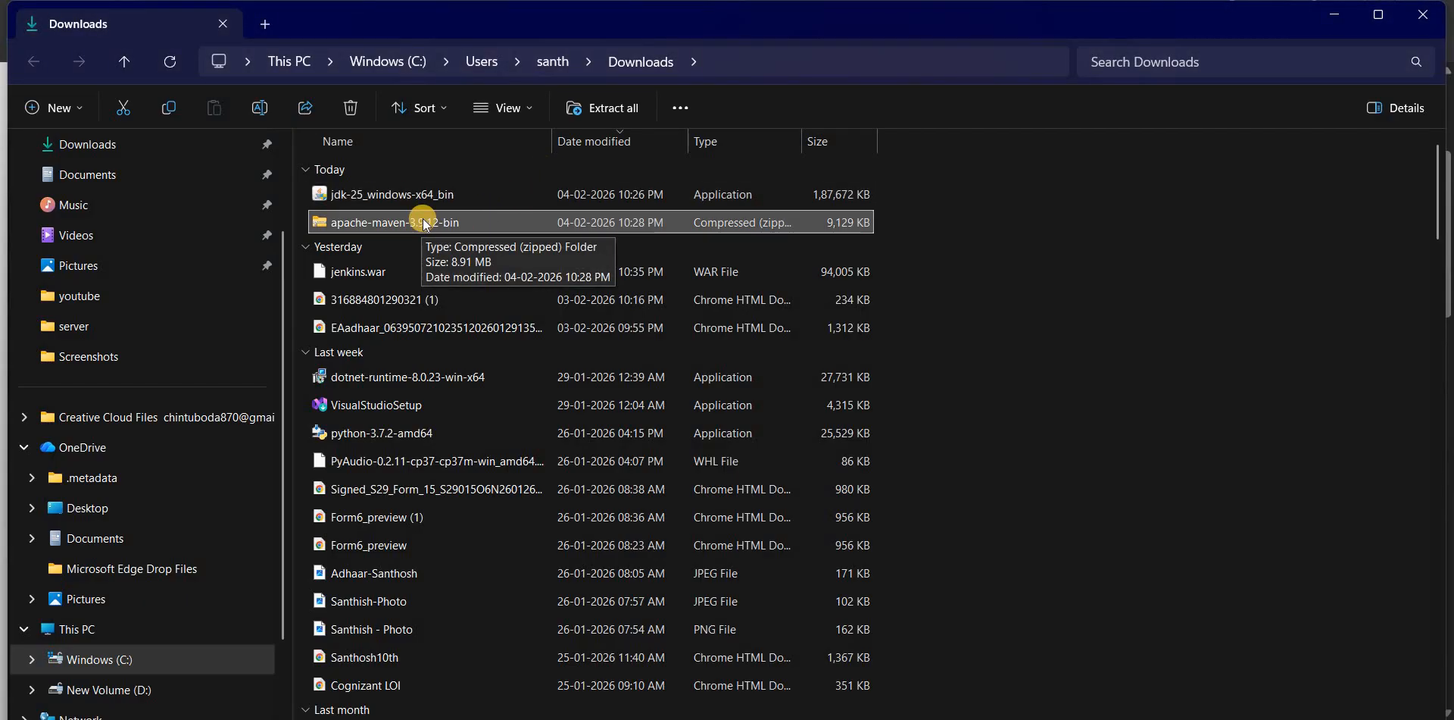
# - Extract the apache-maven-3.9.12-bin archive into the suggested apache-maven-3.9.12-bin folder in Downloads
pyautogui.rightClick(424, 219)
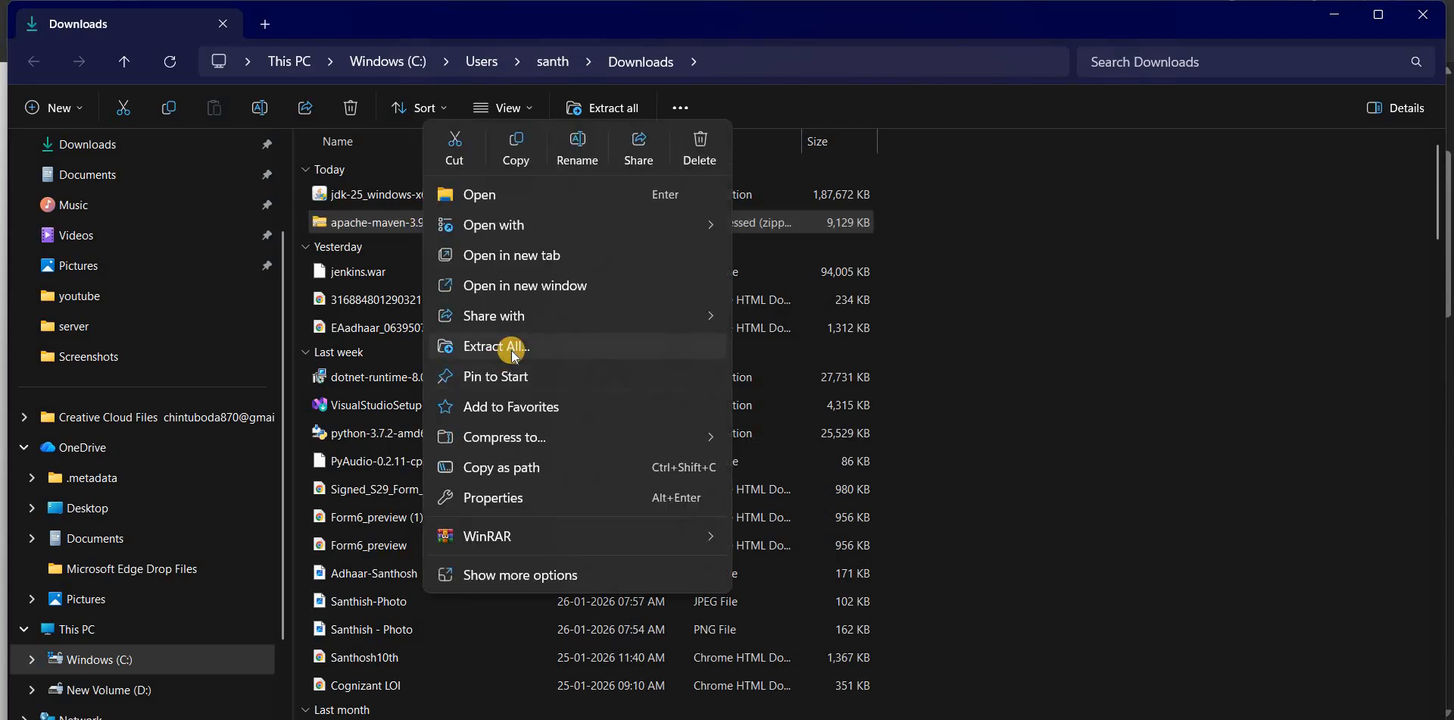
pyautogui.click(512, 346)
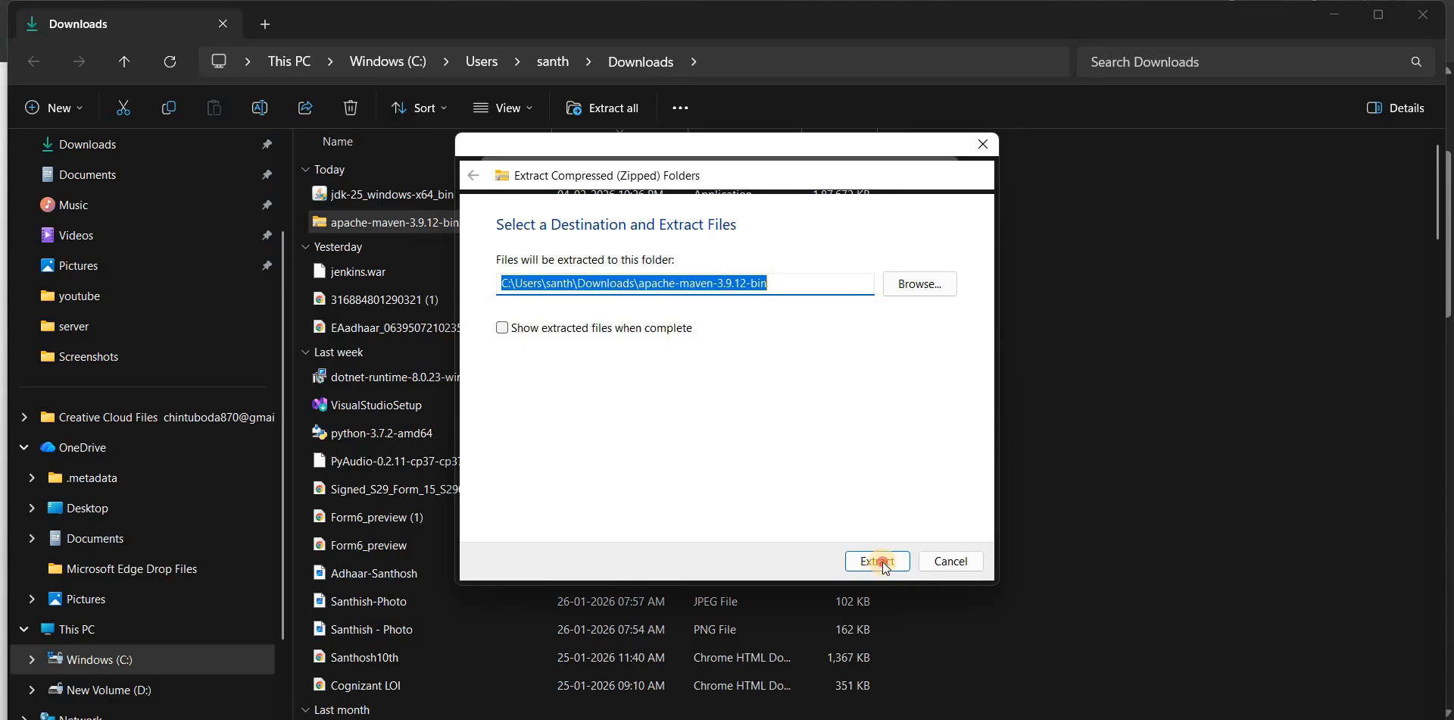
pyautogui.click(883, 561)
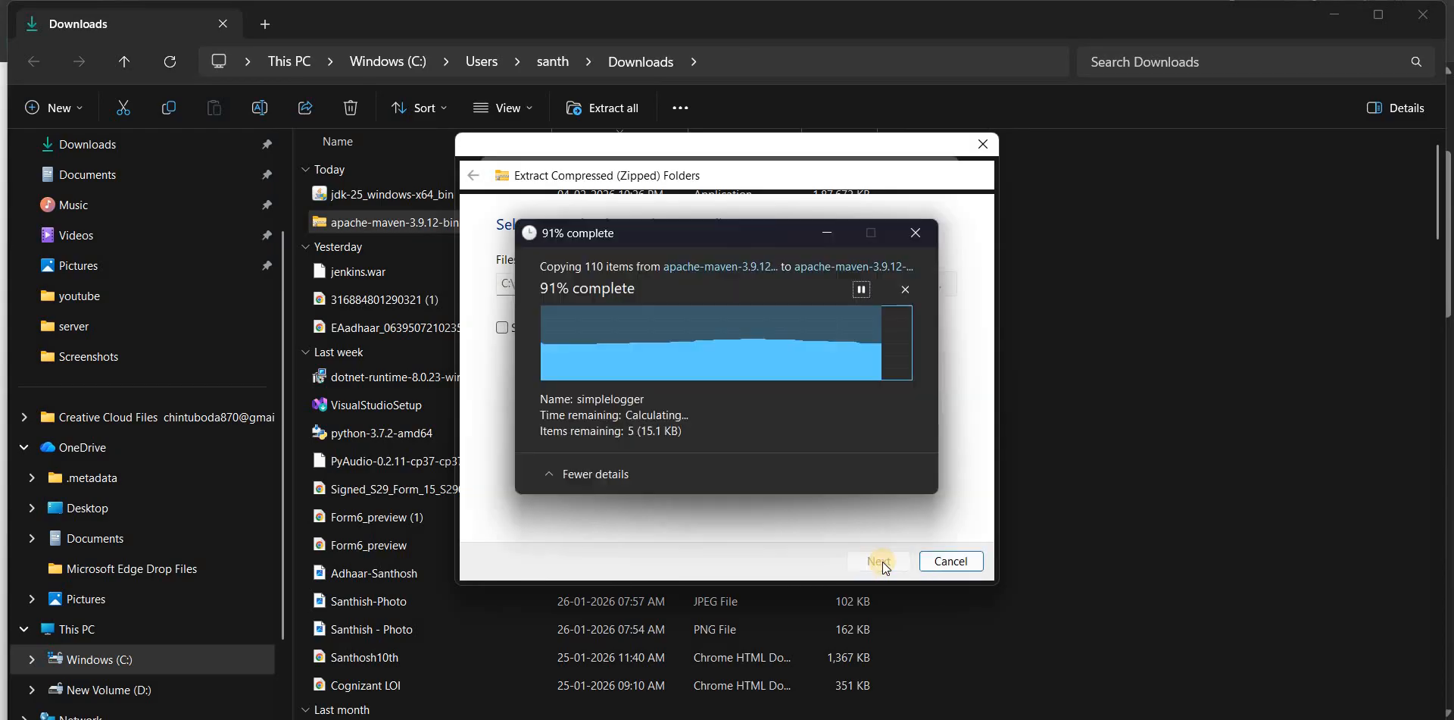
# - Place the inner apache-maven-3.9.12 folder from the extracted Maven folder into the user's home folder under C:\Users
pyautogui.doubleClick(447, 250)
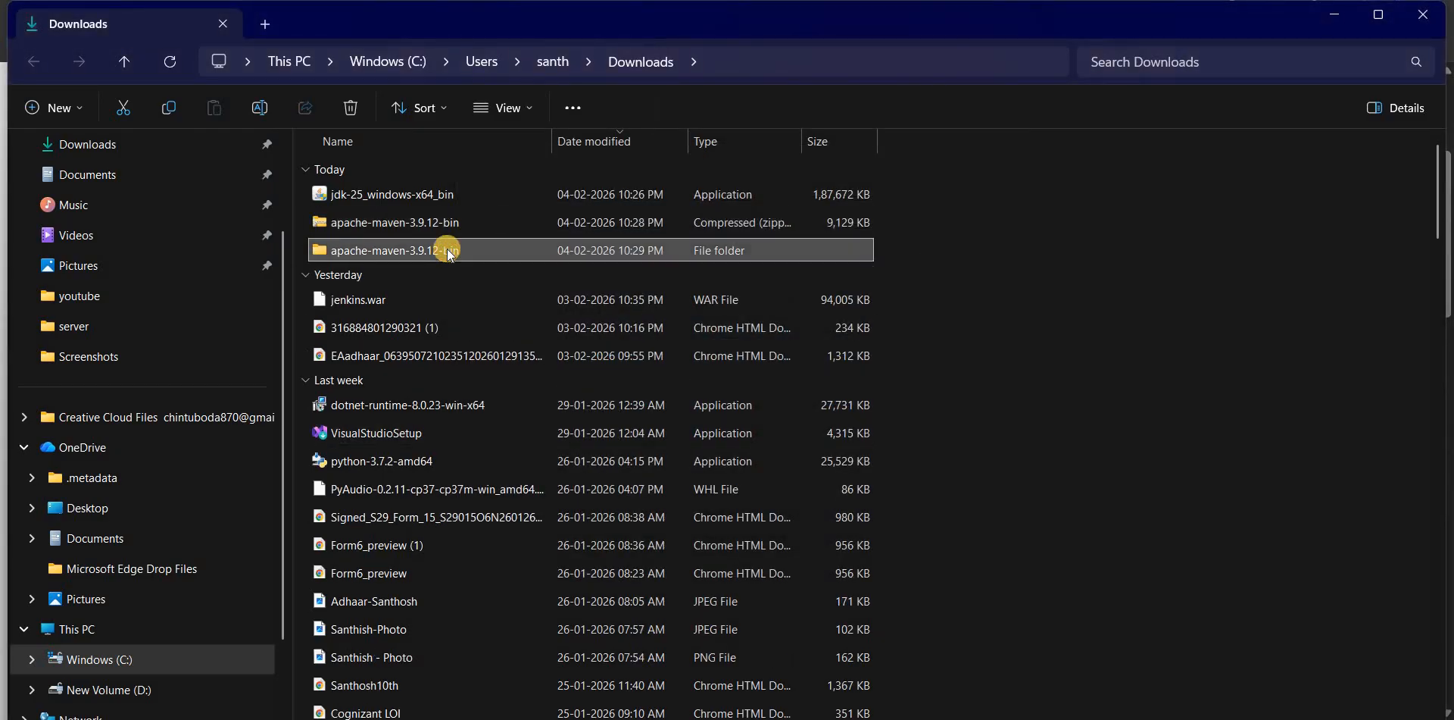
pyautogui.click(447, 200)
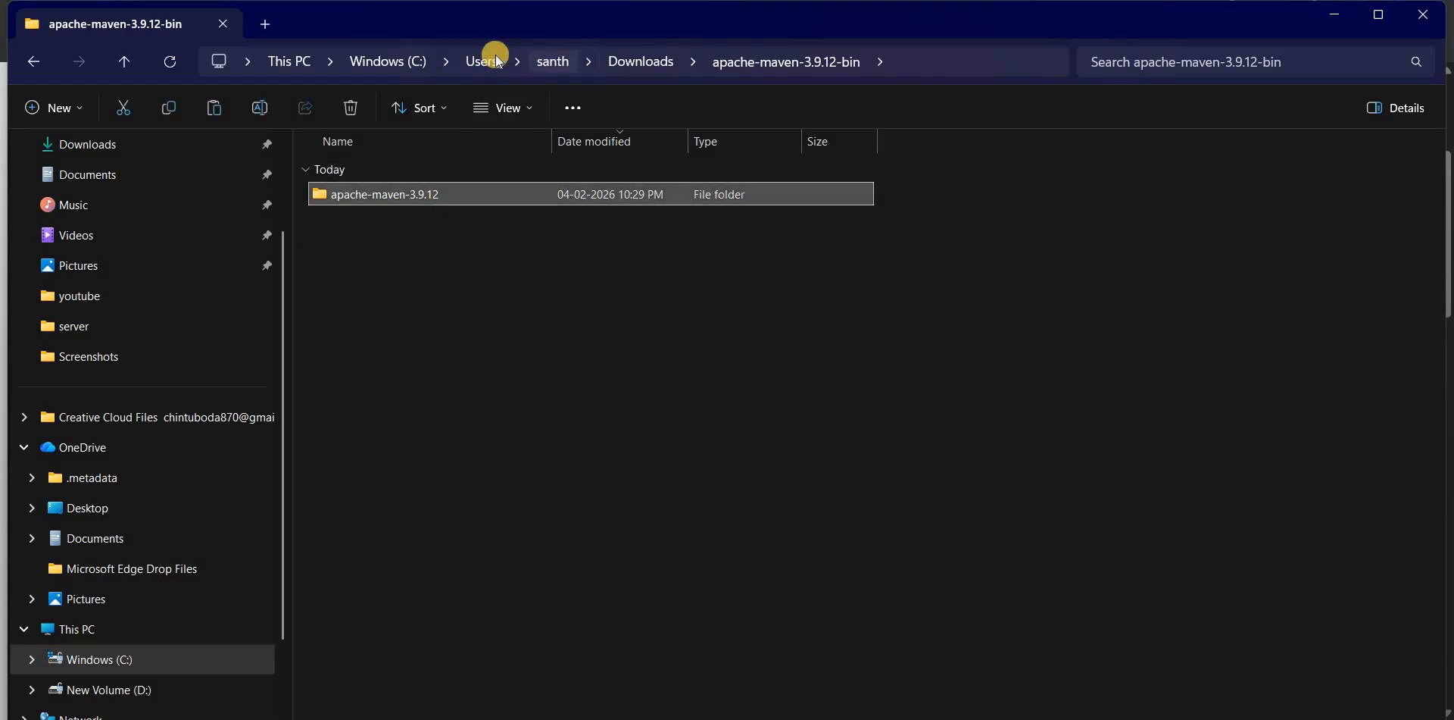
pyautogui.click(539, 64)
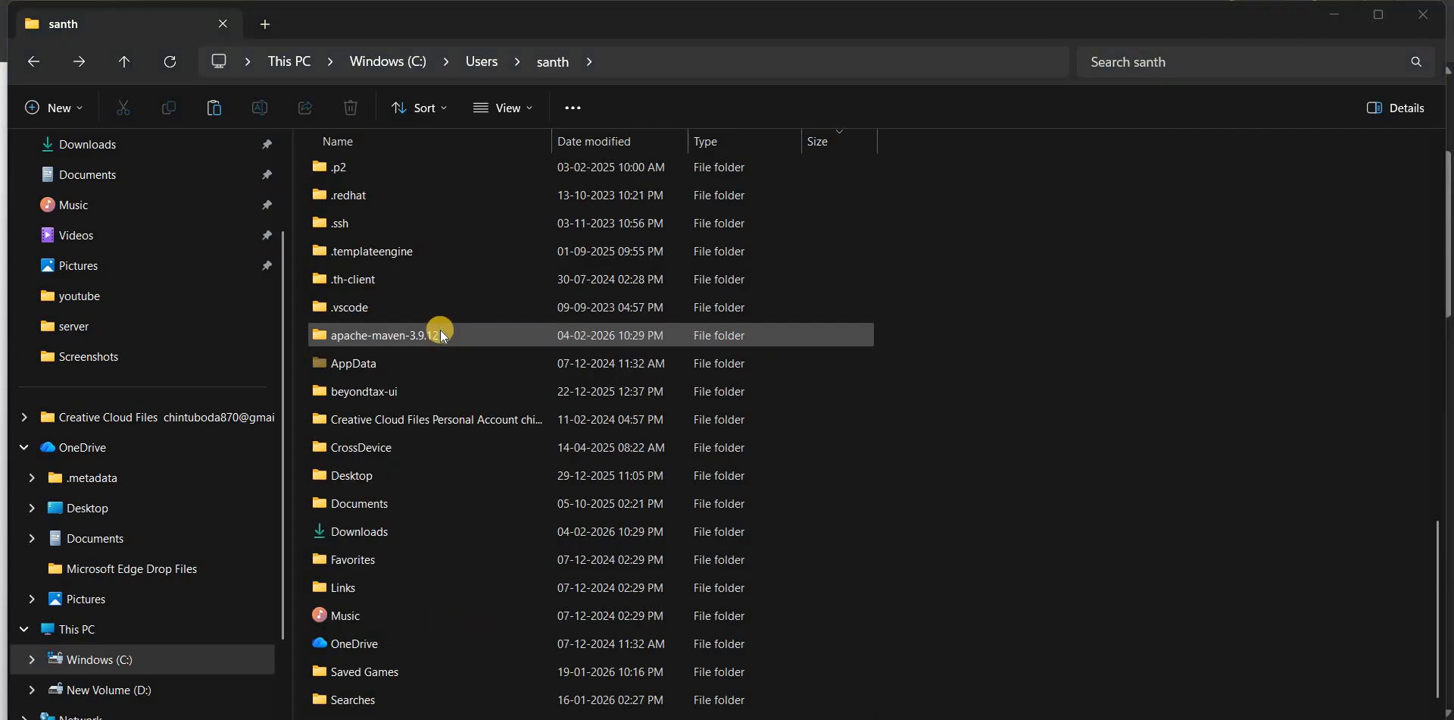
# - Open the bin folder inside apache-maven-3.9.12 in the user's home folder and copy its full path
pyautogui.doubleClick(441, 333)
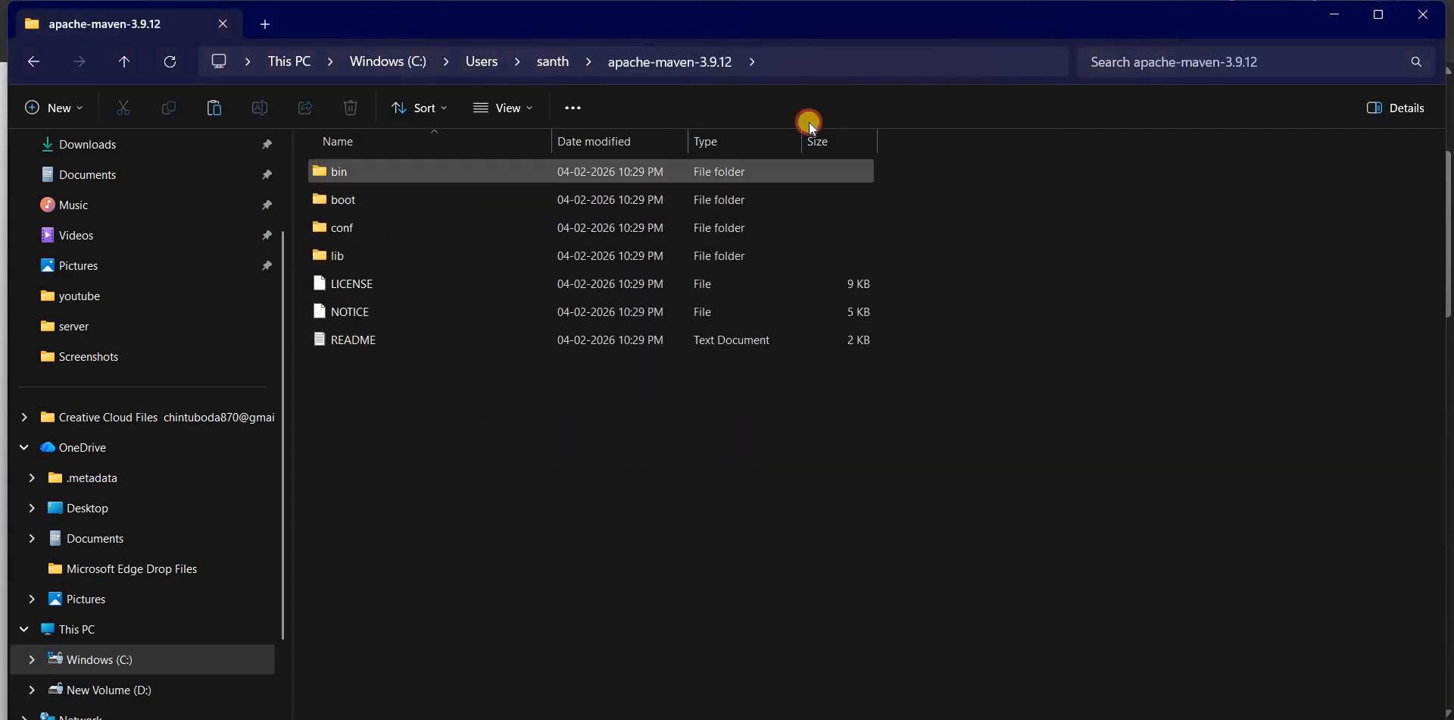
pyautogui.press('Return')
pyautogui.click(848, 65)
pyautogui.hotkey('ctrl', 'c')
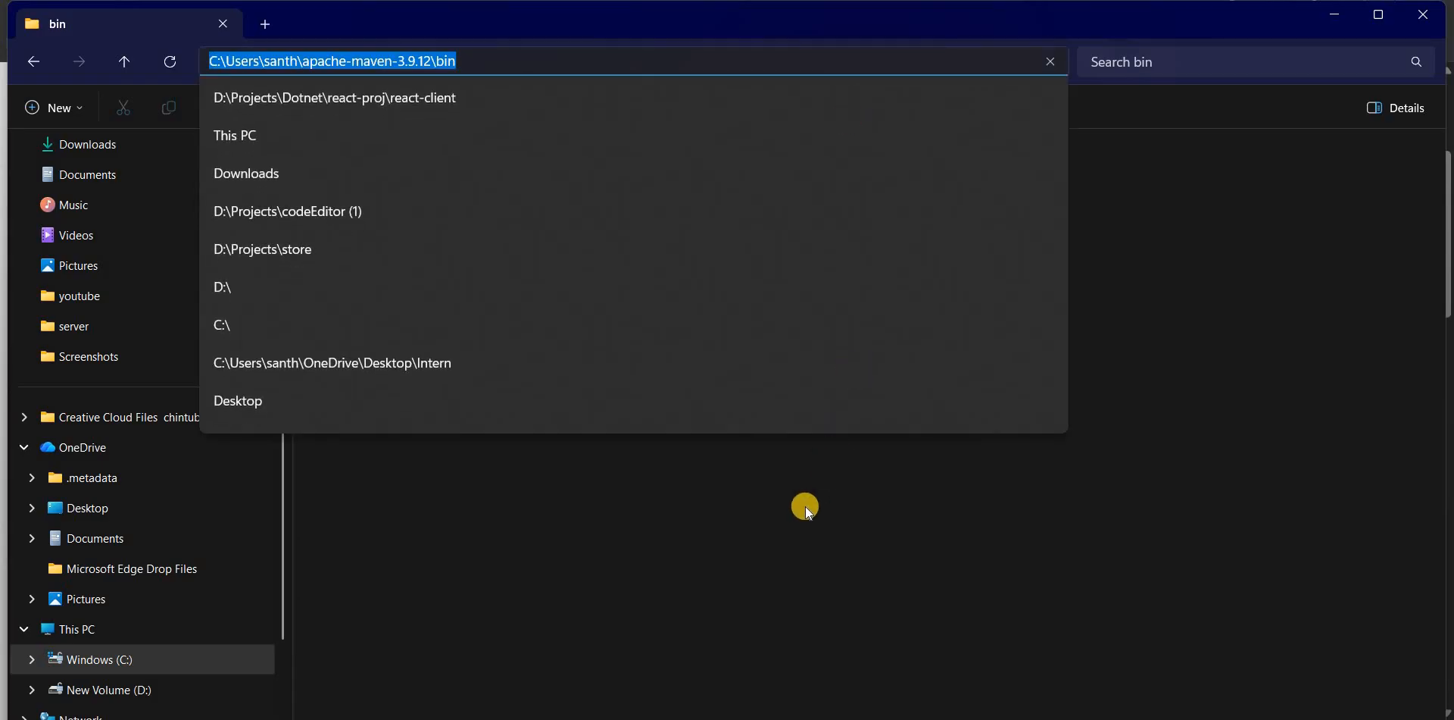
pyautogui.click(587, 690)
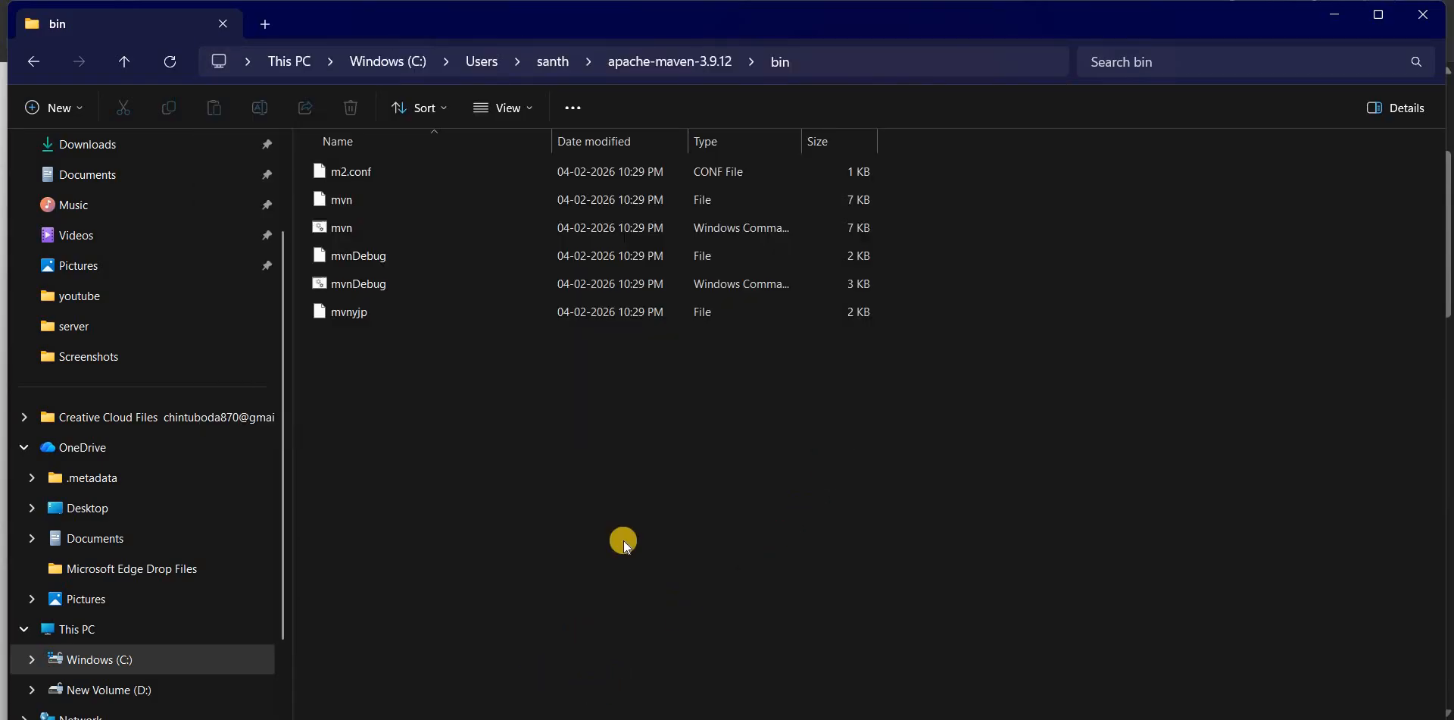
# - Add the copied apache-maven-3.9.12\bin path as a new entry in the system Path environment variable
pyautogui.press('super')
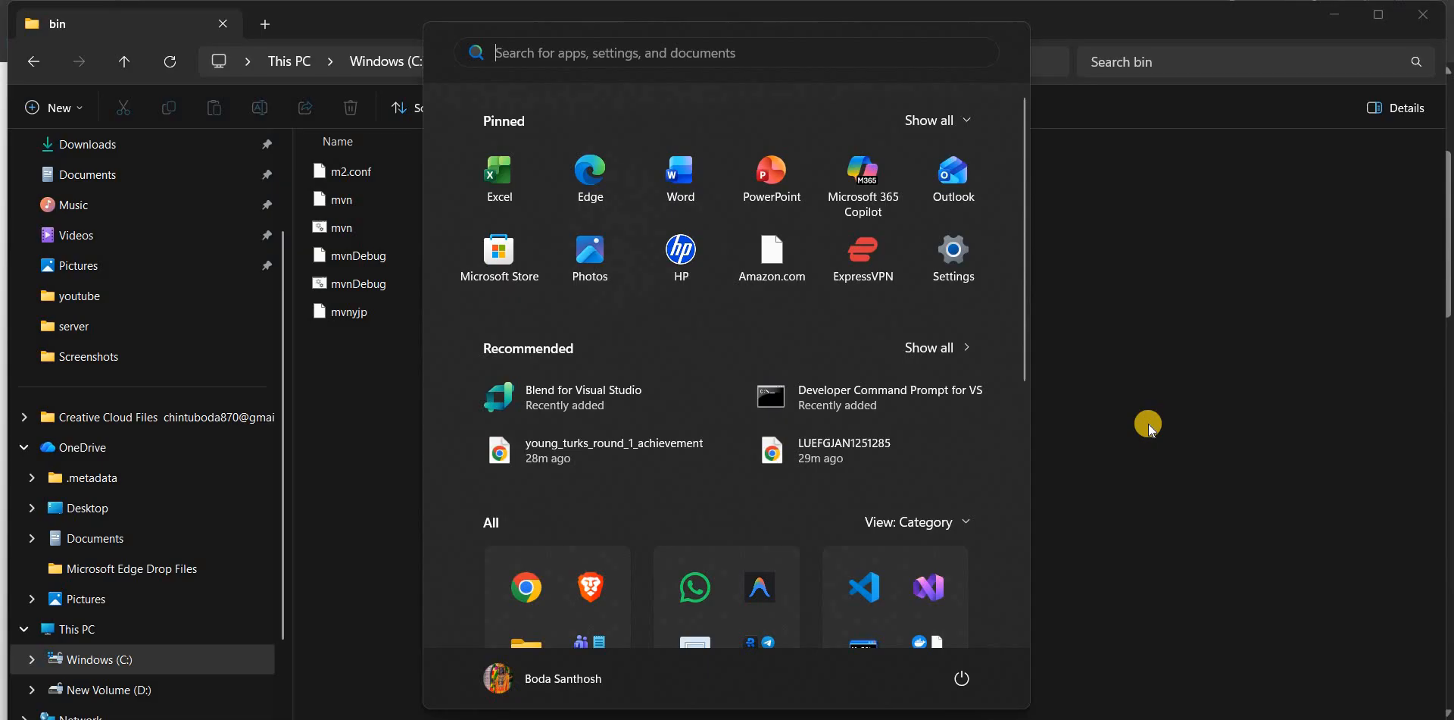
pyautogui.write('en')
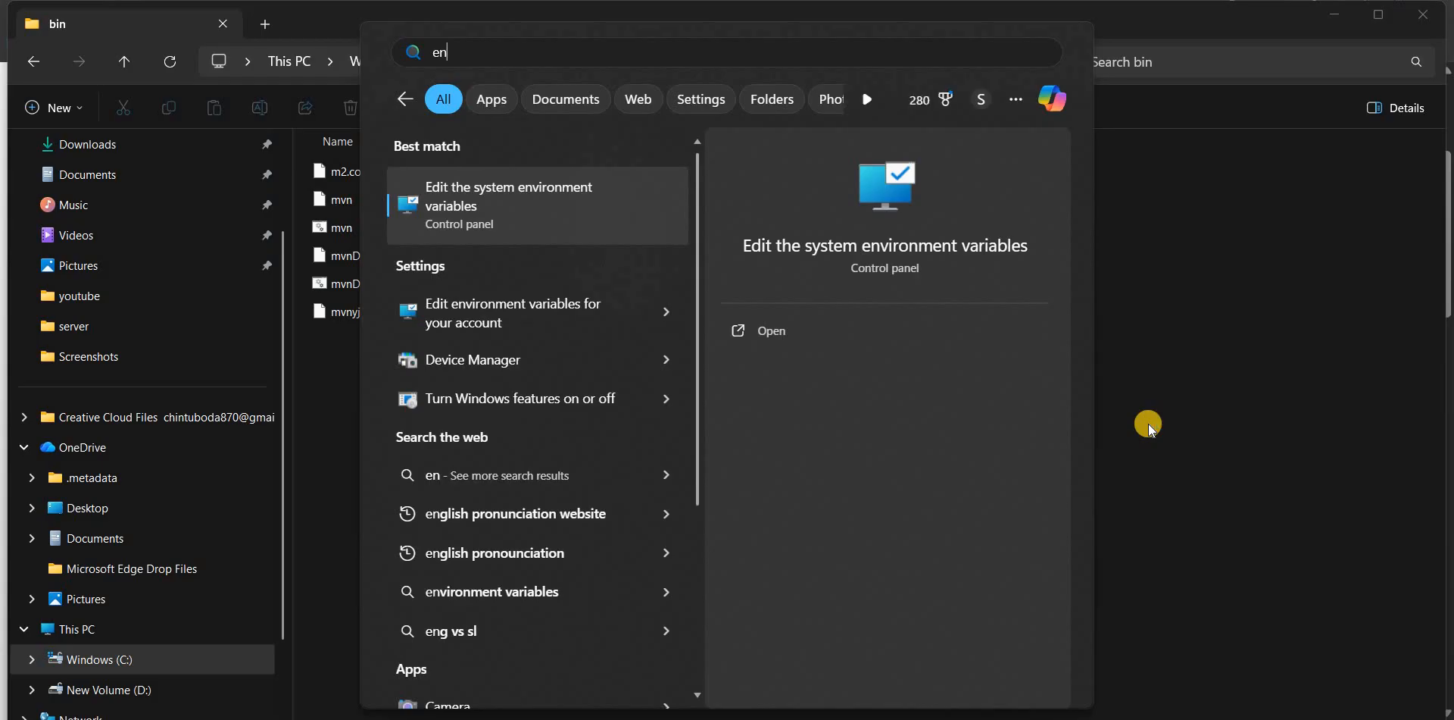
pyautogui.press('Return')
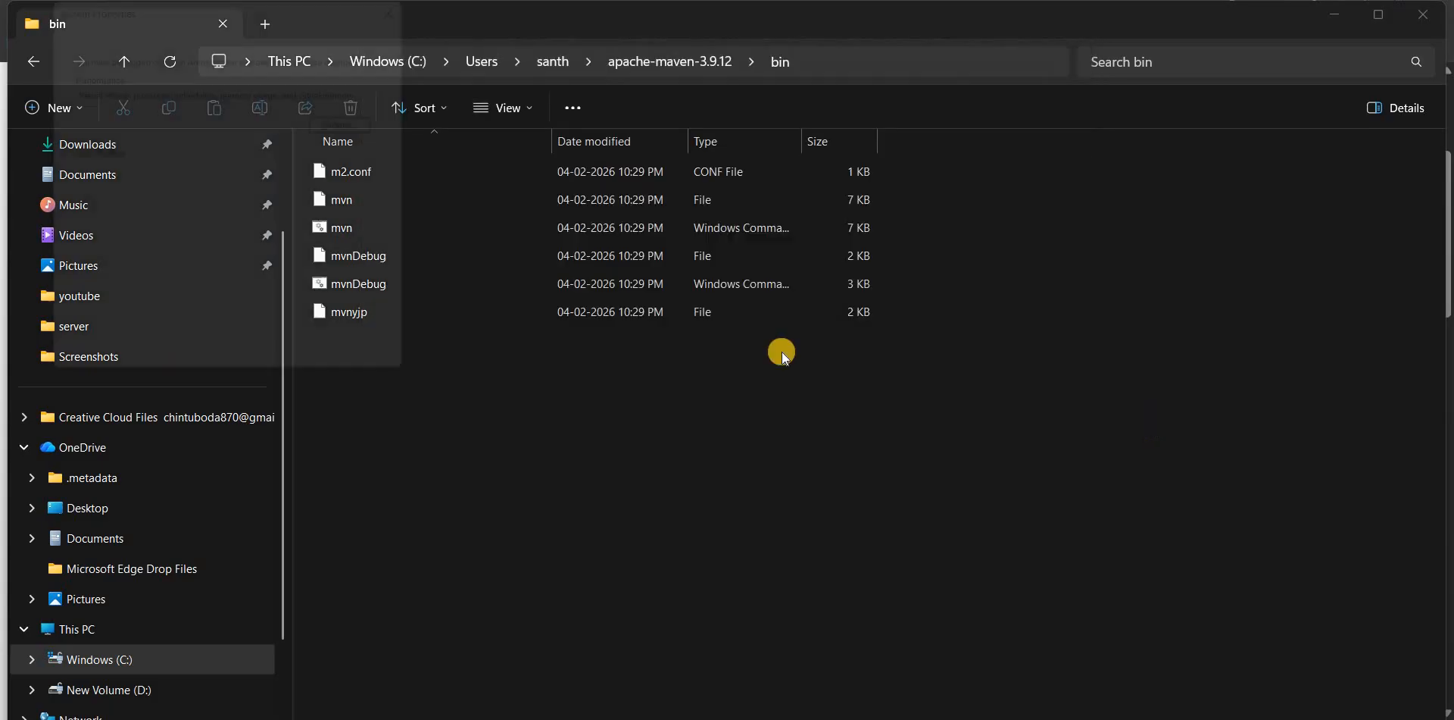
pyautogui.click(366, 333)
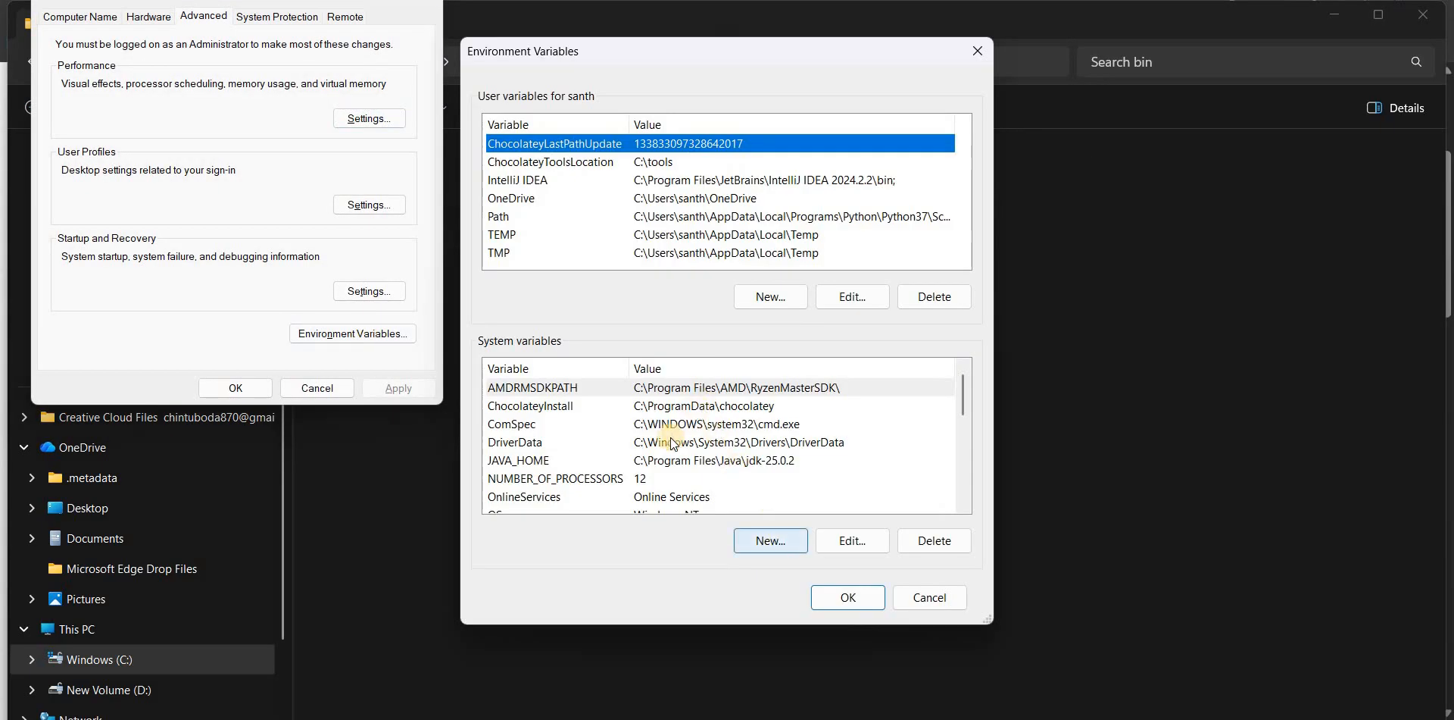
pyautogui.scroll(-1, 554, 446)
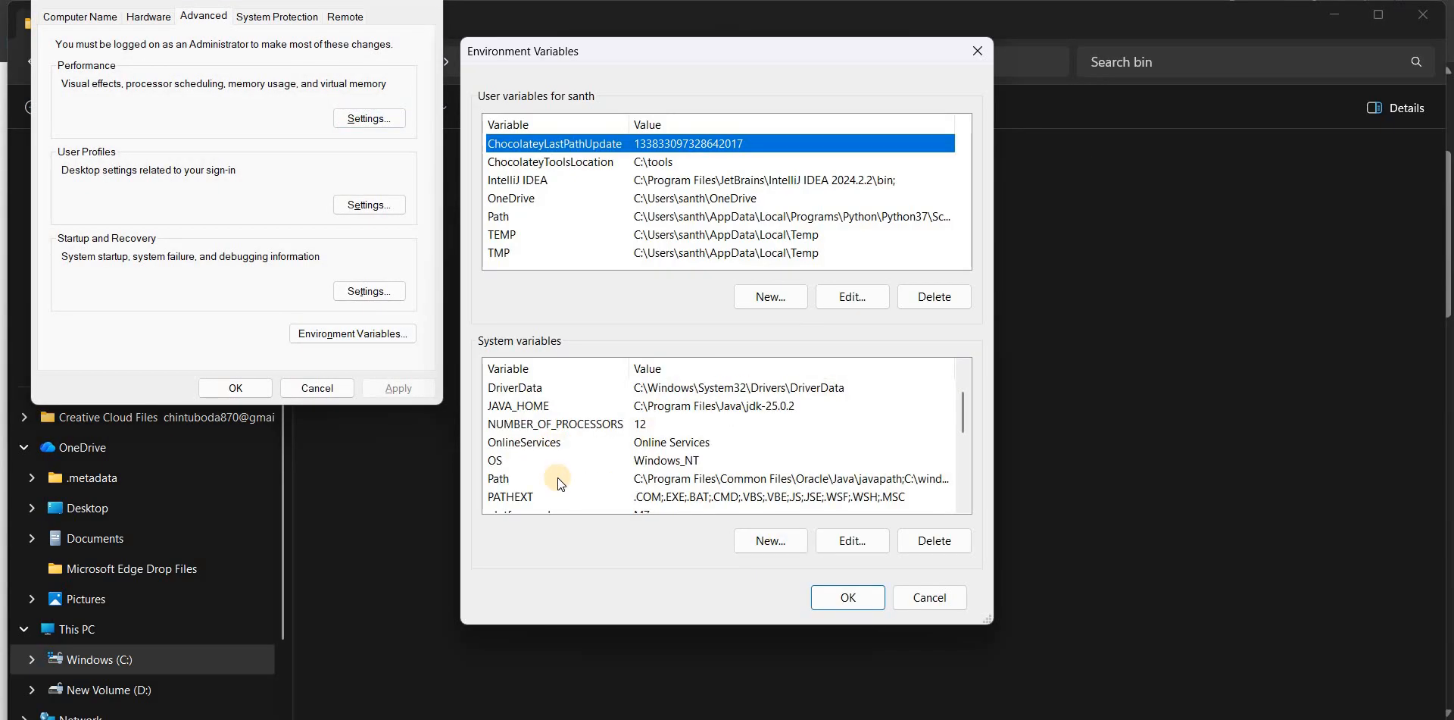
pyautogui.doubleClick(557, 477)
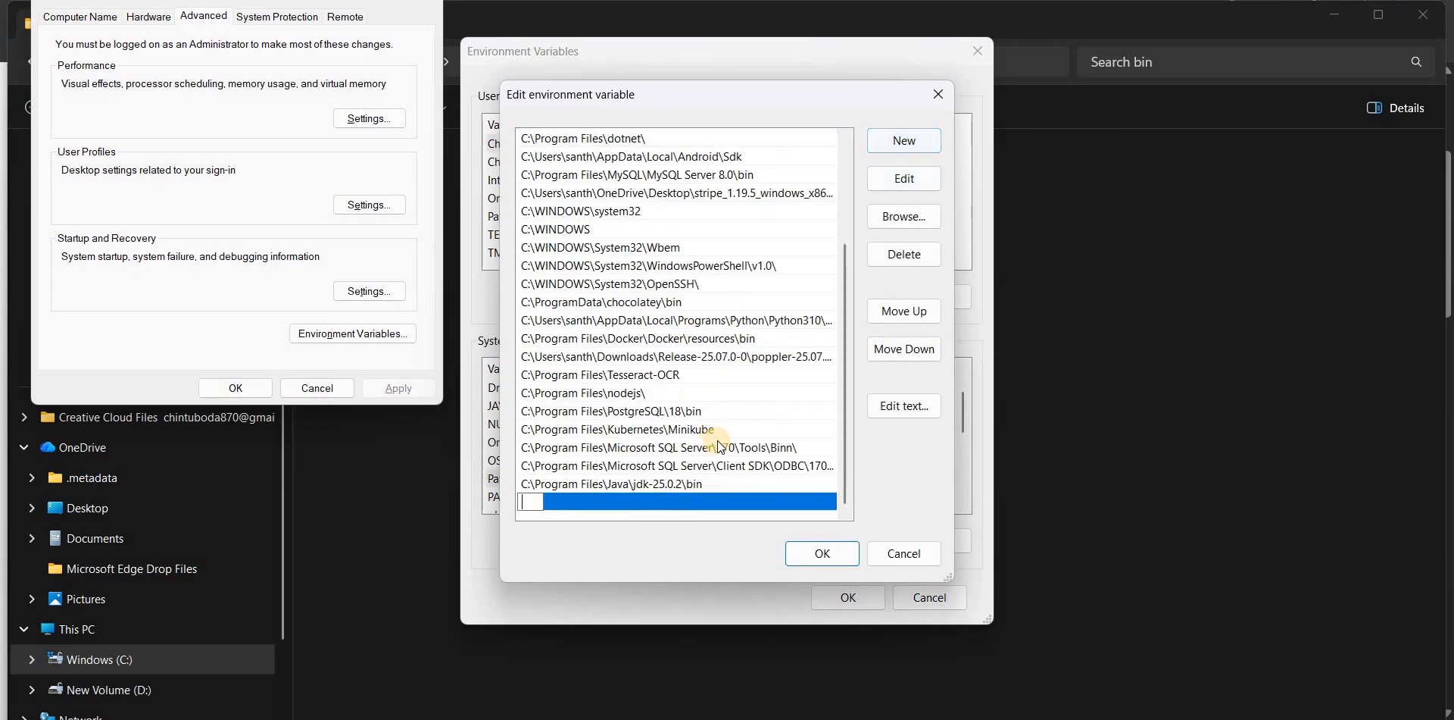
pyautogui.hotkey('ctrl', 'v')
pyautogui.click(825, 551)
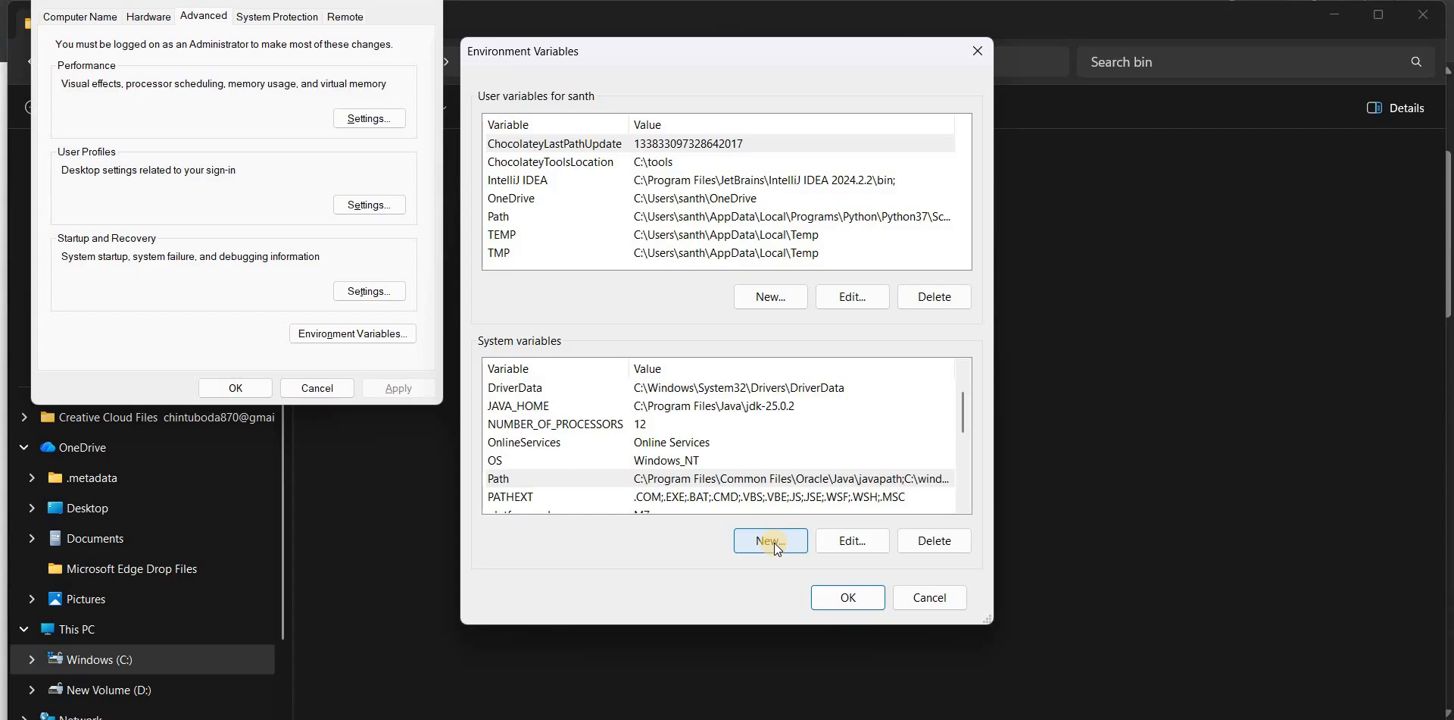
# - Create a system variable MAVEN_HOME with the path of apache-maven-3.9.12 in the user's home folder, without \bin, and confirm all the open dialogs
pyautogui.click(774, 542)
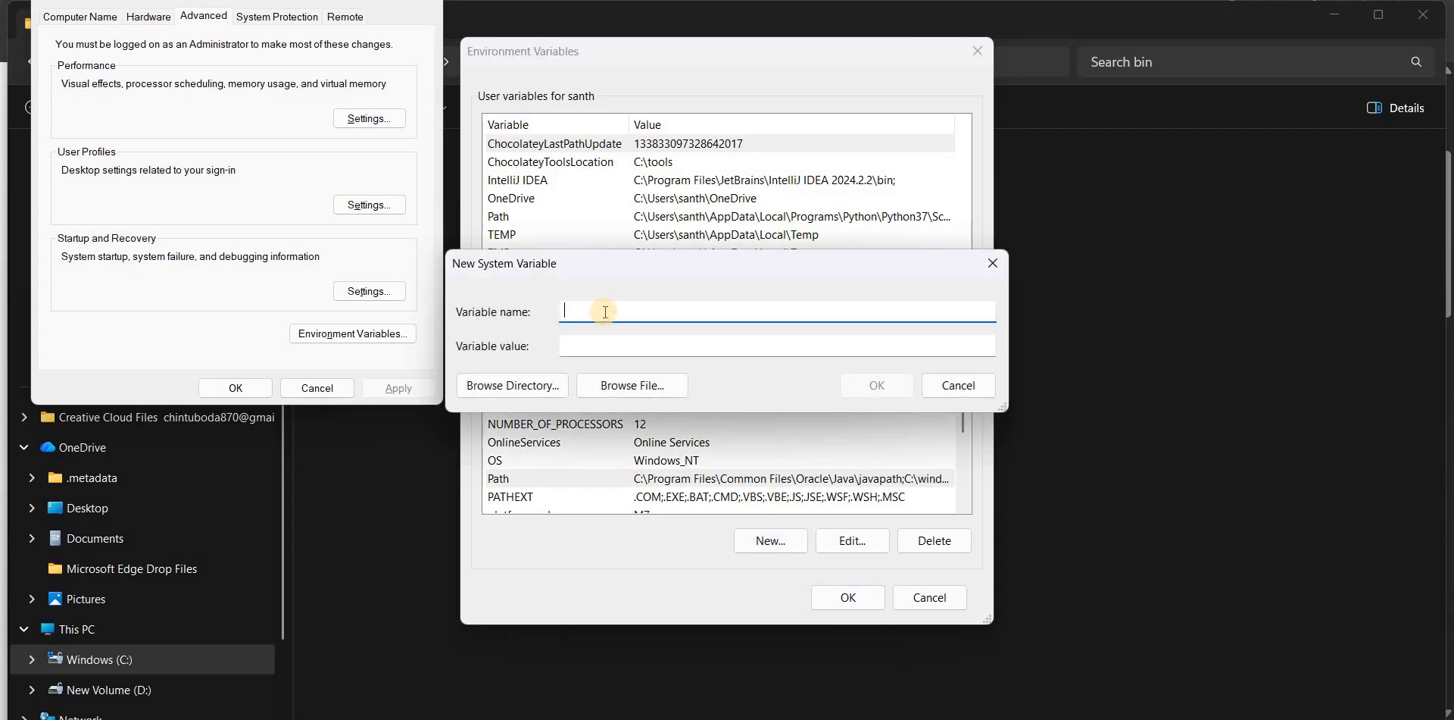
pyautogui.write('MAVEN_HOME')
pyautogui.click(599, 346)
pyautogui.hotkey('ctrl', 'v')
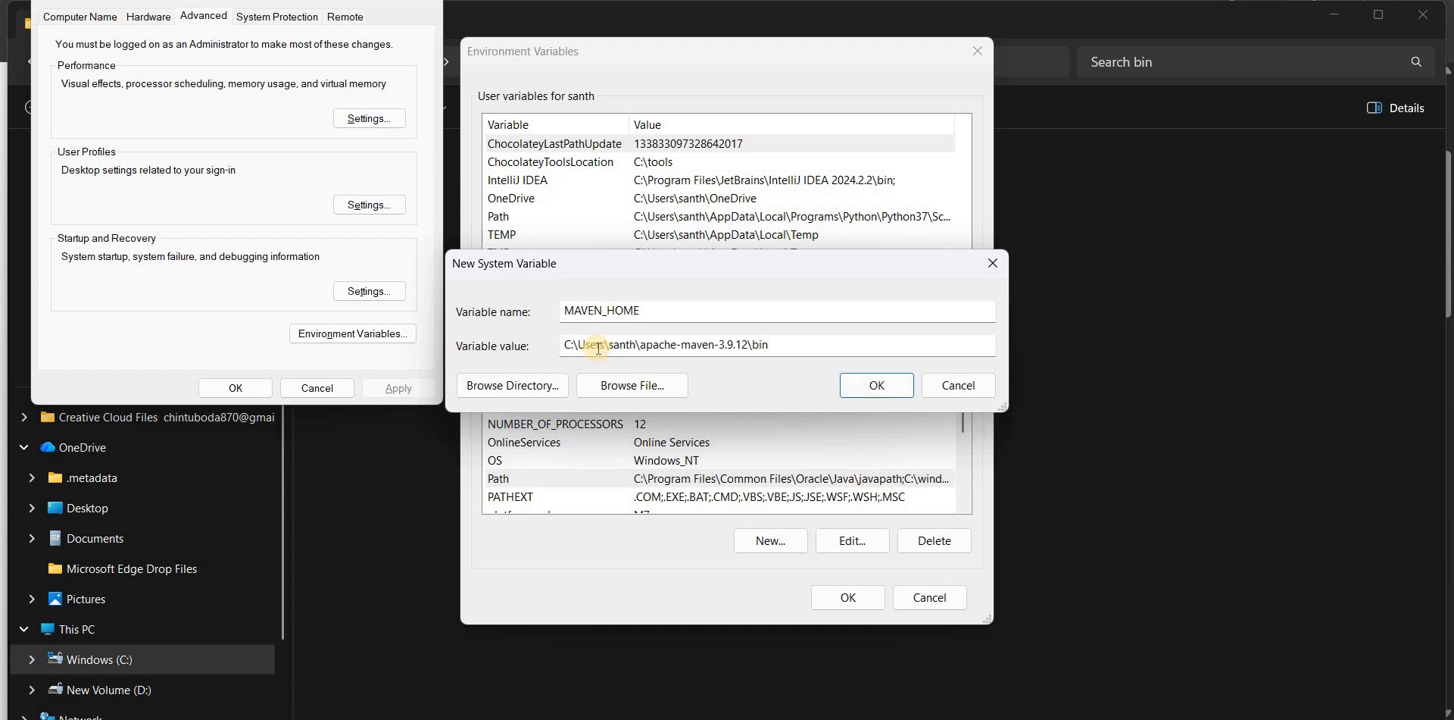
pyautogui.press('BackSpace')
pyautogui.press('BackSpace')
pyautogui.press('BackSpace')
pyautogui.press('BackSpace')
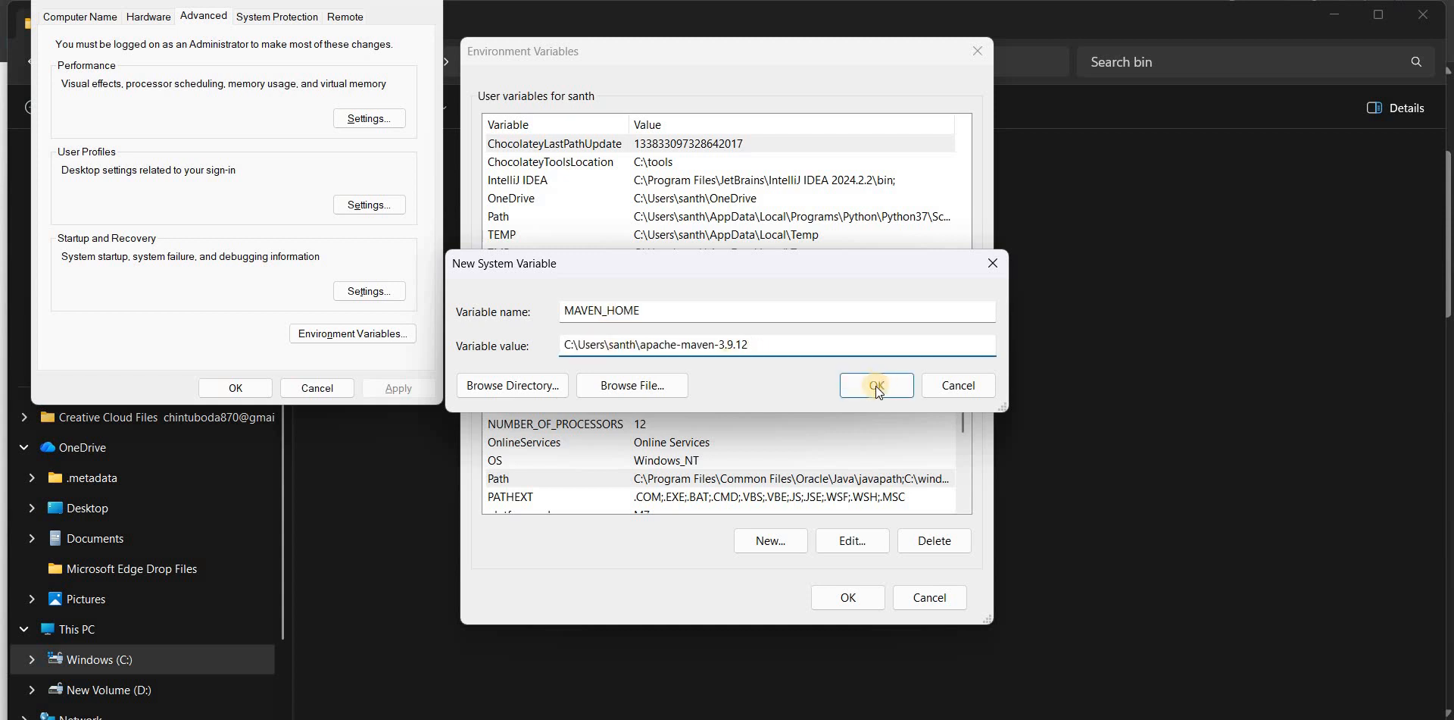
pyautogui.click(876, 384)
pyautogui.click(844, 594)
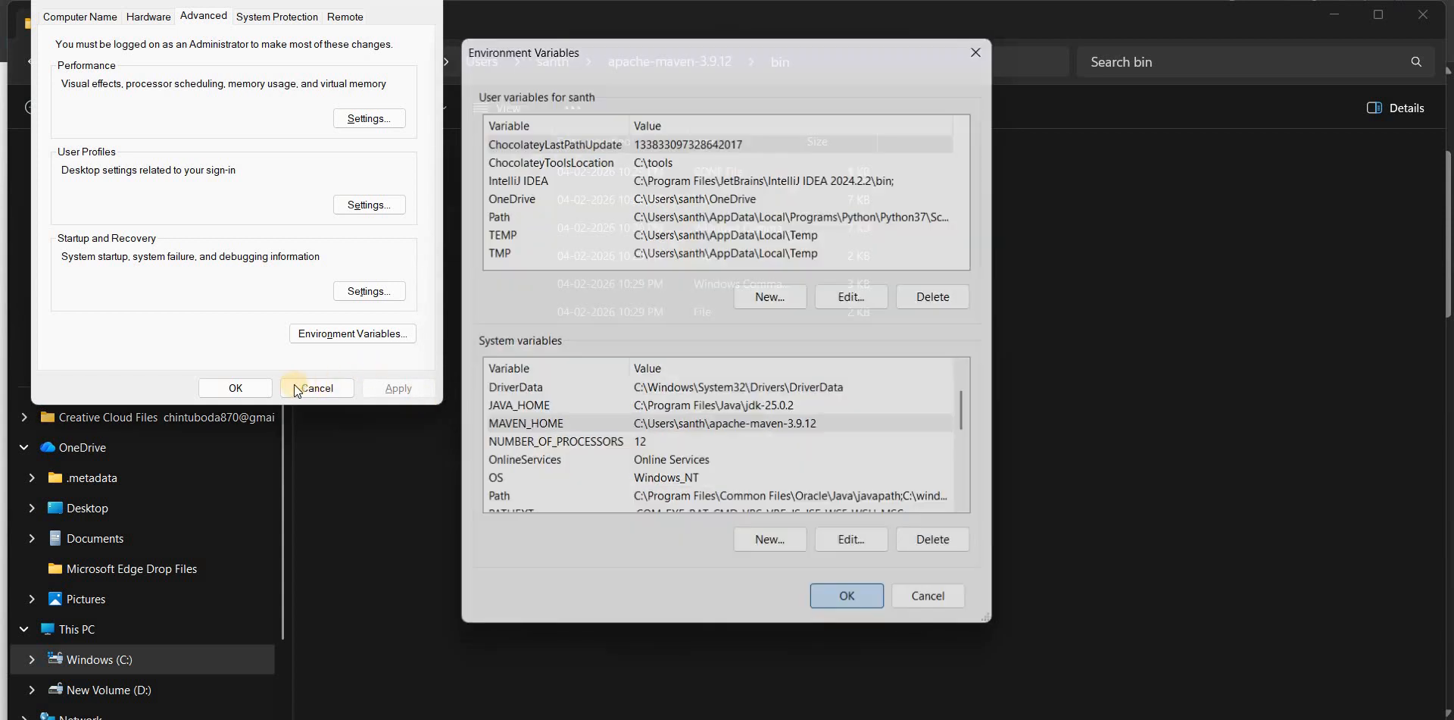
pyautogui.click(250, 388)
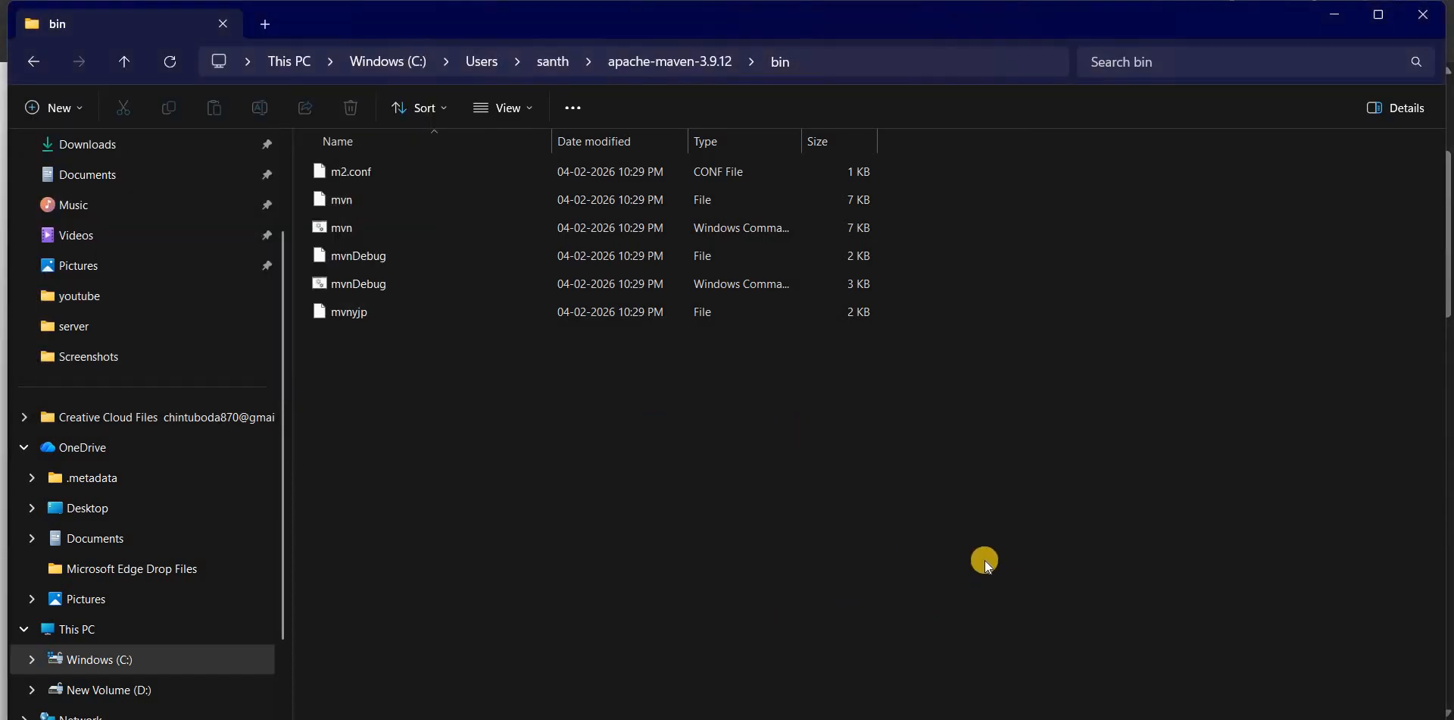
# - Check the Maven installation by running mvn --version in a new Command Prompt
pyautogui.press('super+r')
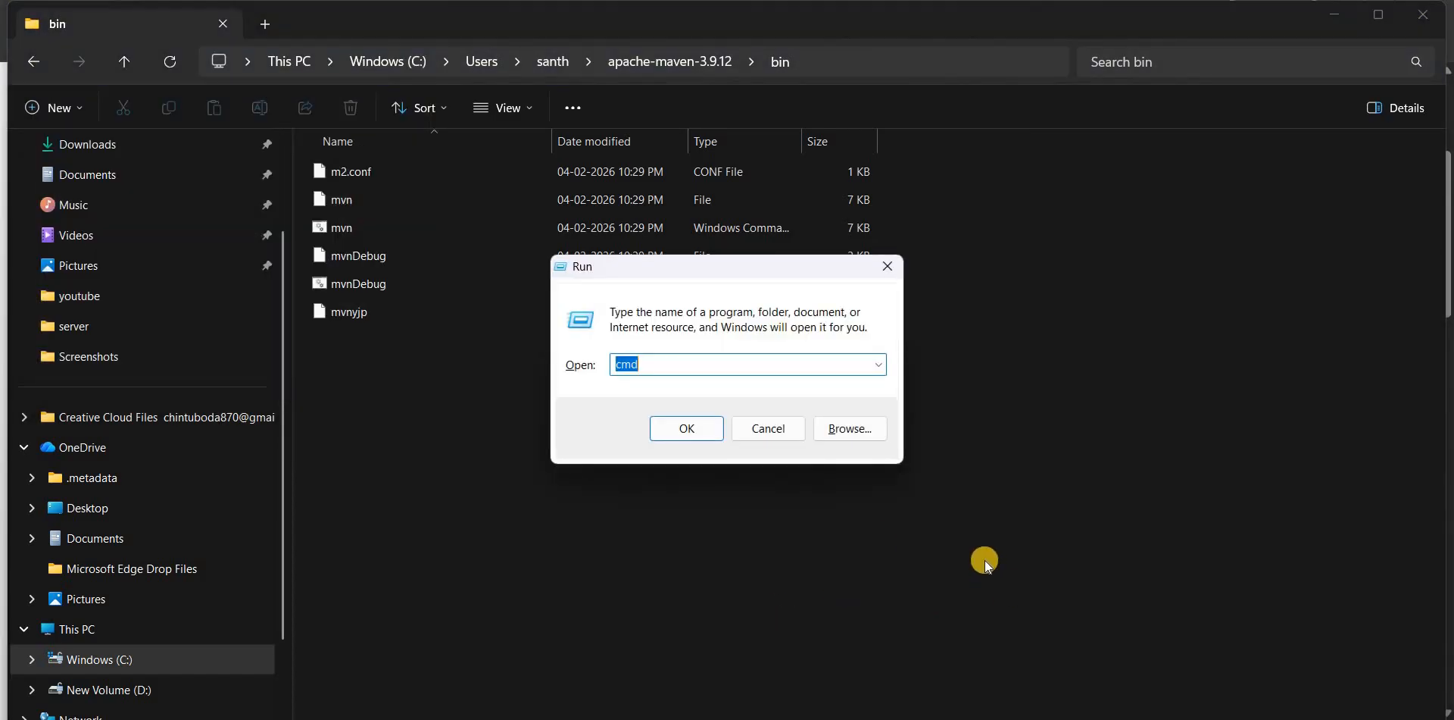
pyautogui.press('Return')
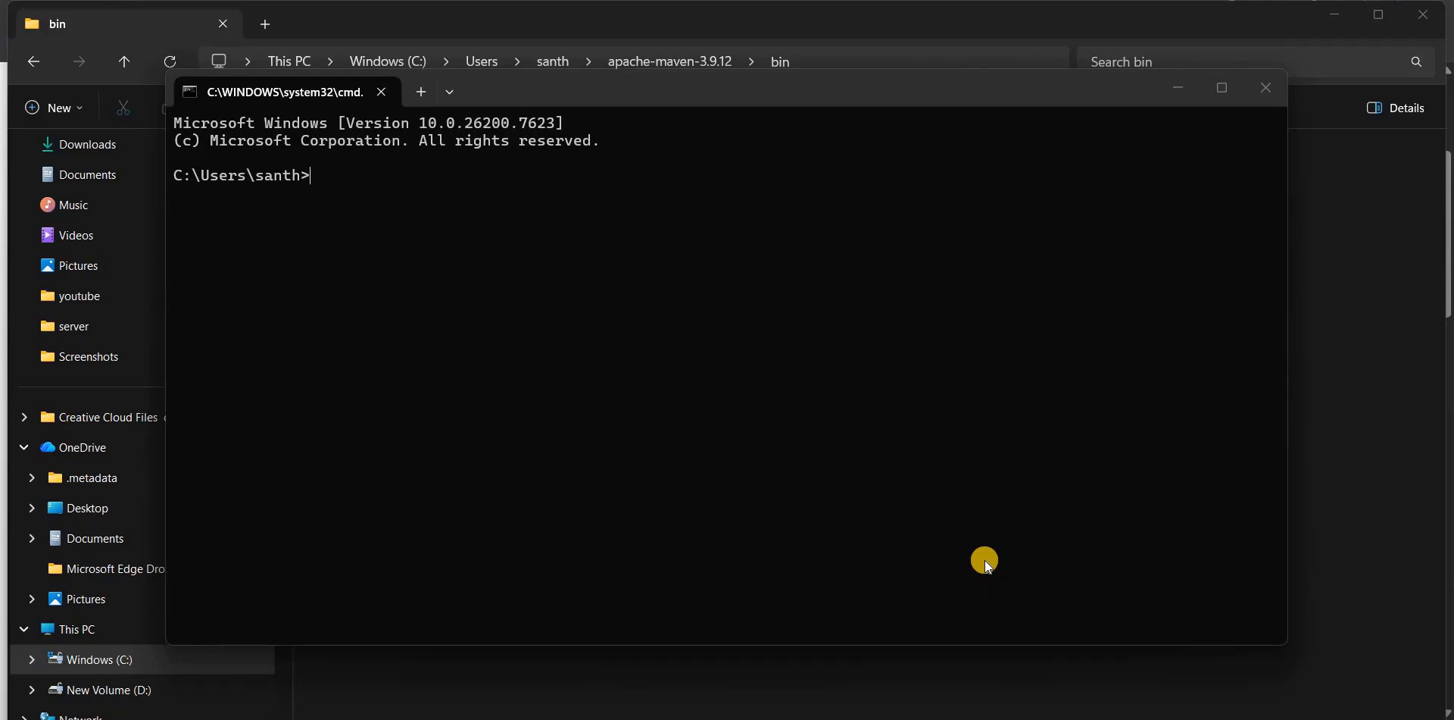
pyautogui.write('mvn --version')
pyautogui.press('Return')
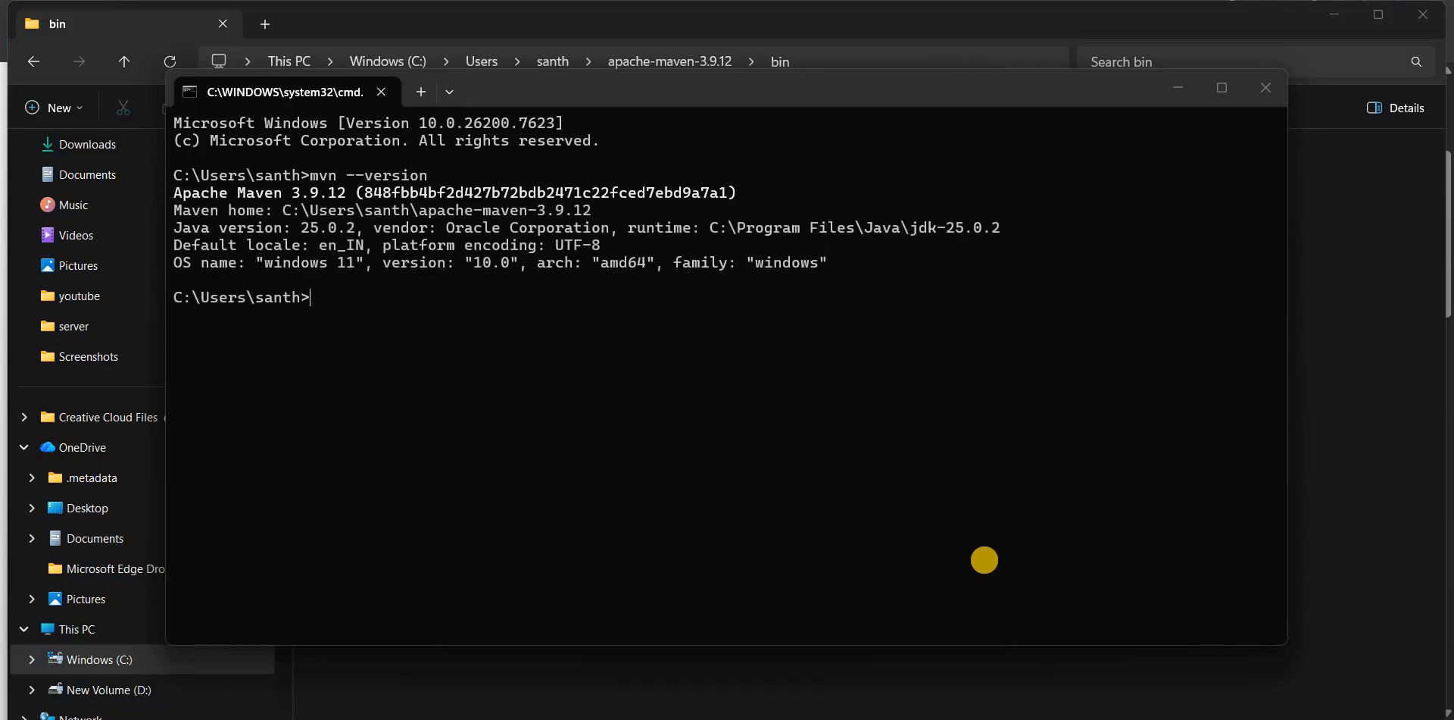